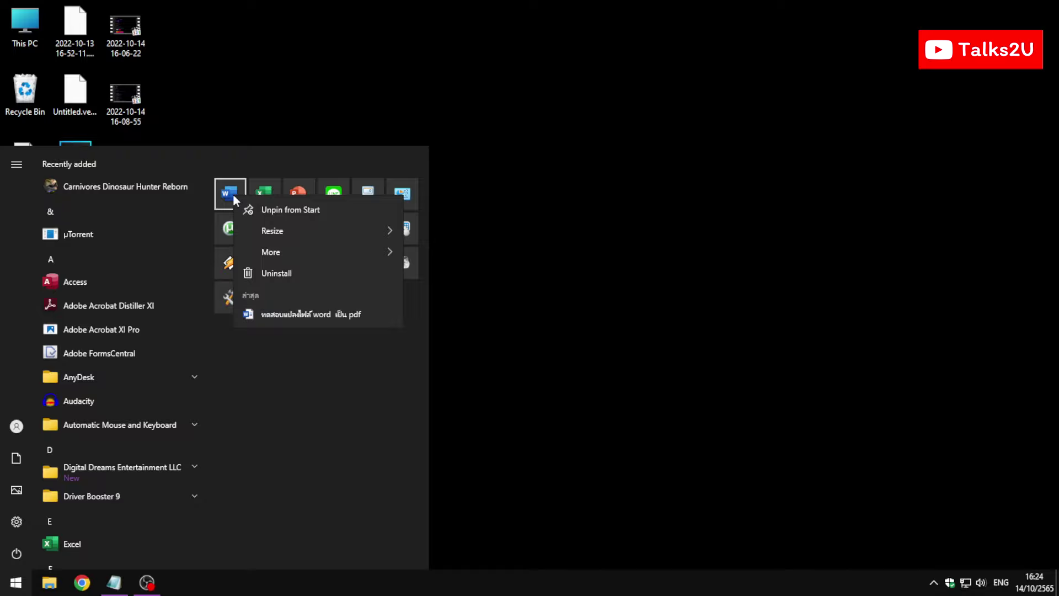
# Step: Open the file location of Word from its Start tile and follow its shortcut to the program's own folder
pyautogui.moveTo(319, 248)
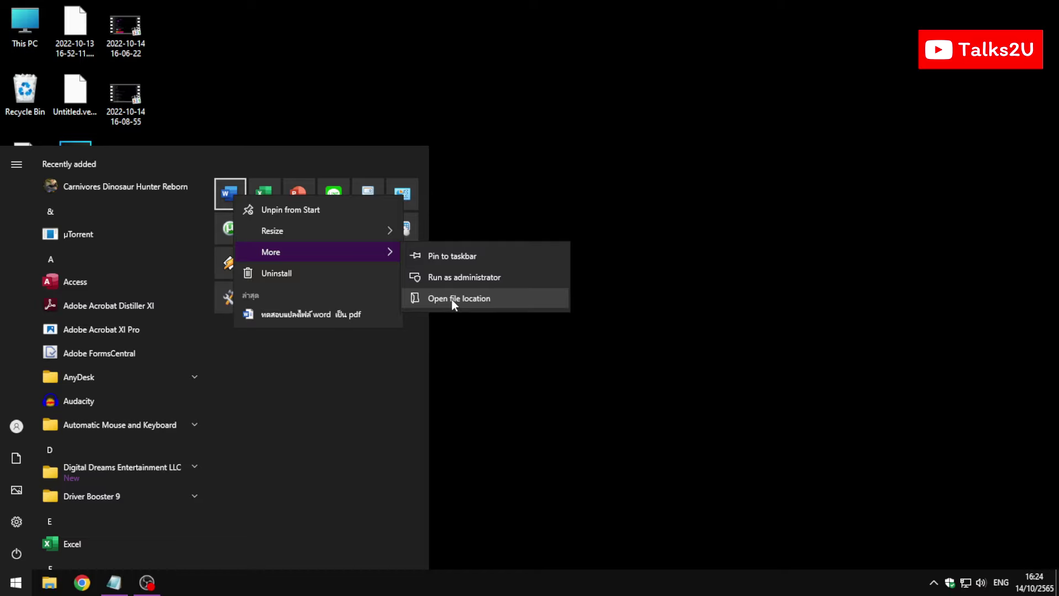
pyautogui.click(451, 299)
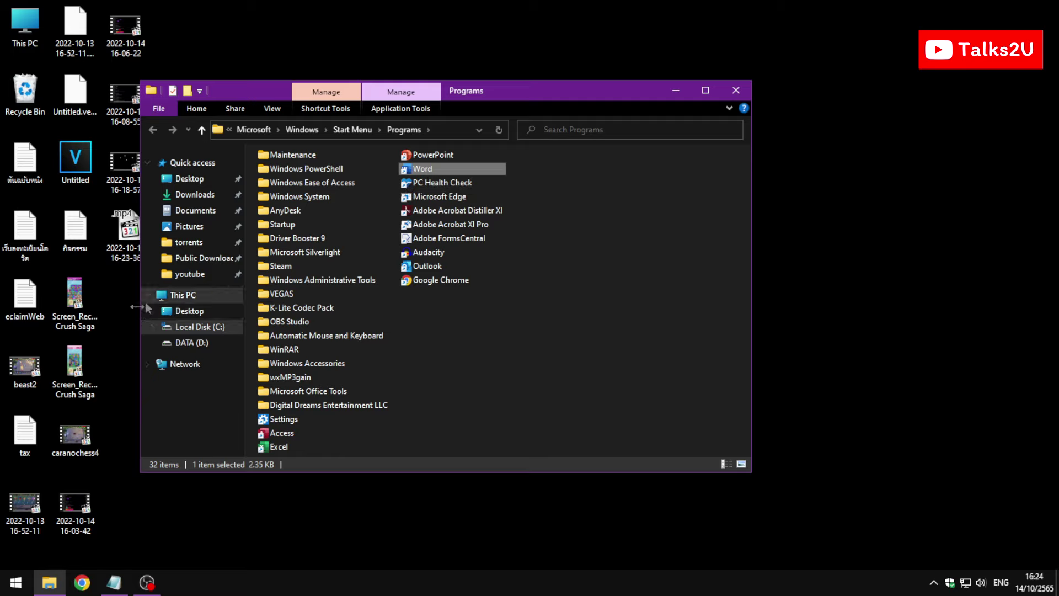
pyautogui.rightClick(417, 174)
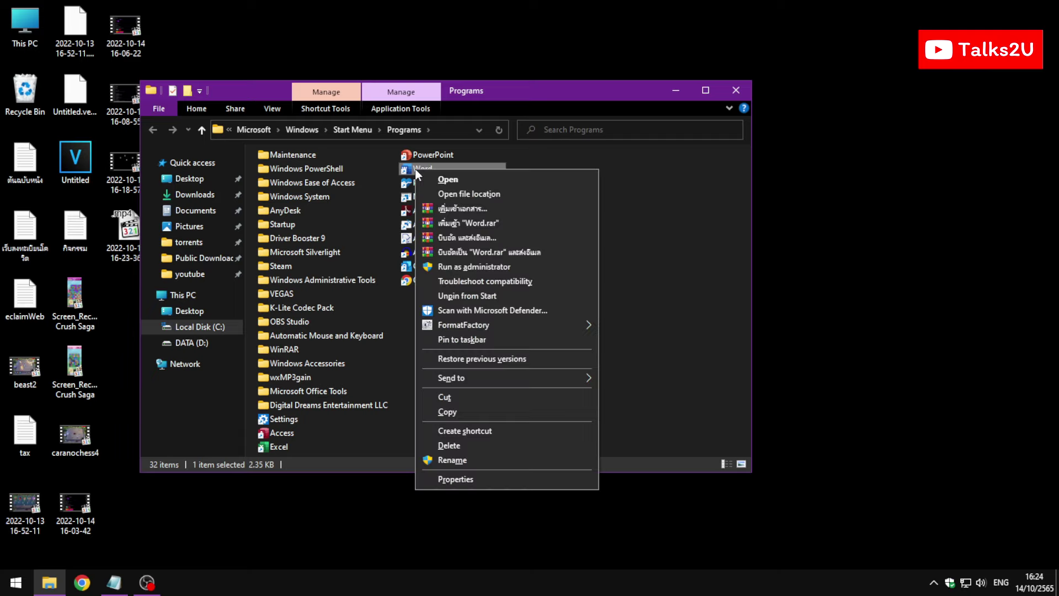
pyautogui.click(470, 196)
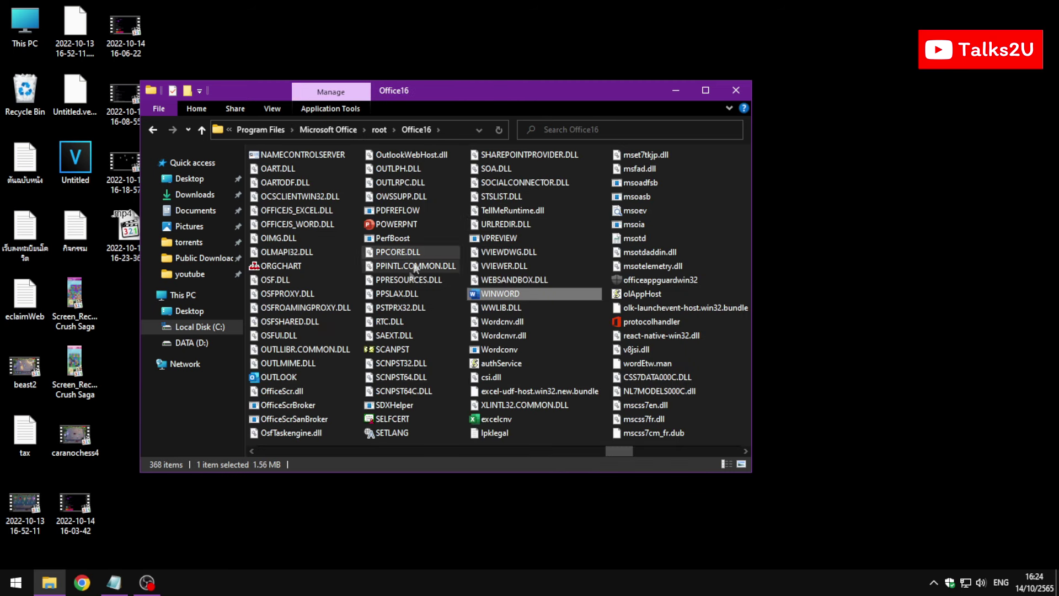
# Step: Create a desktop shortcut for the WINWORD program file and close the folder window
pyautogui.moveTo(485, 298)
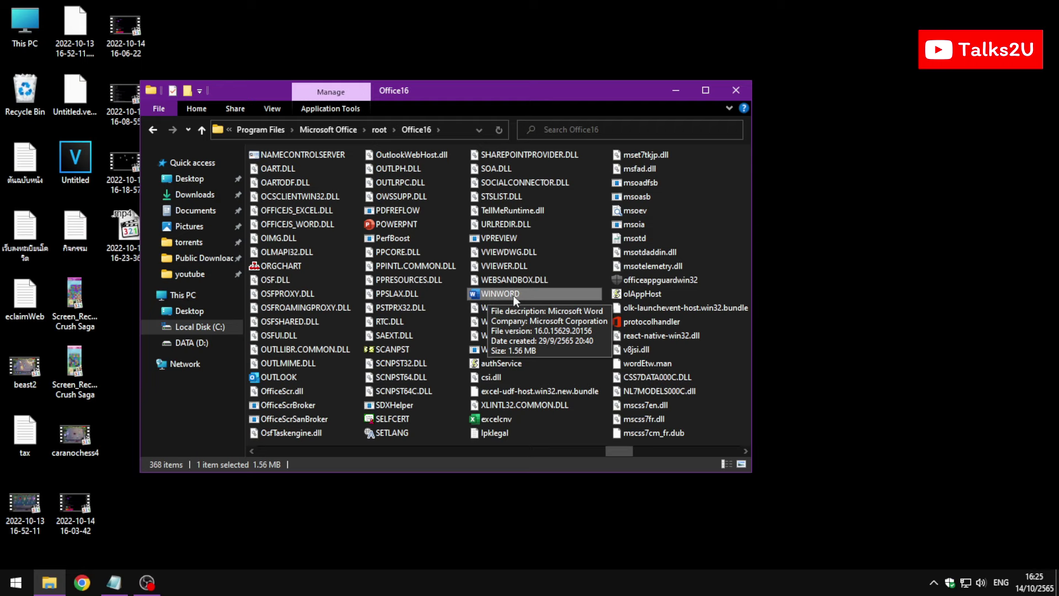
pyautogui.rightClick(498, 294)
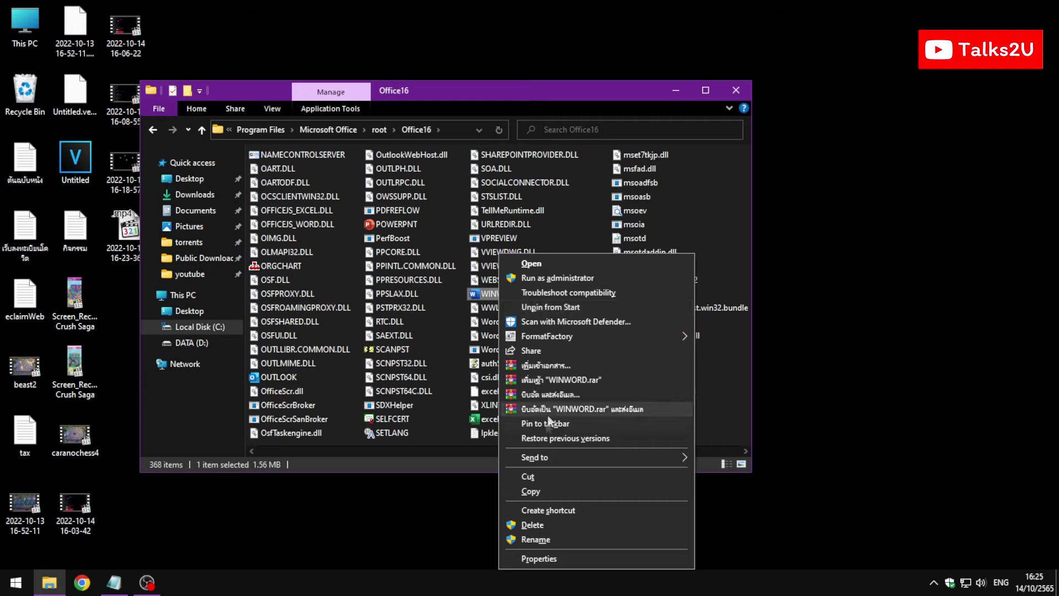
pyautogui.moveTo(535, 458)
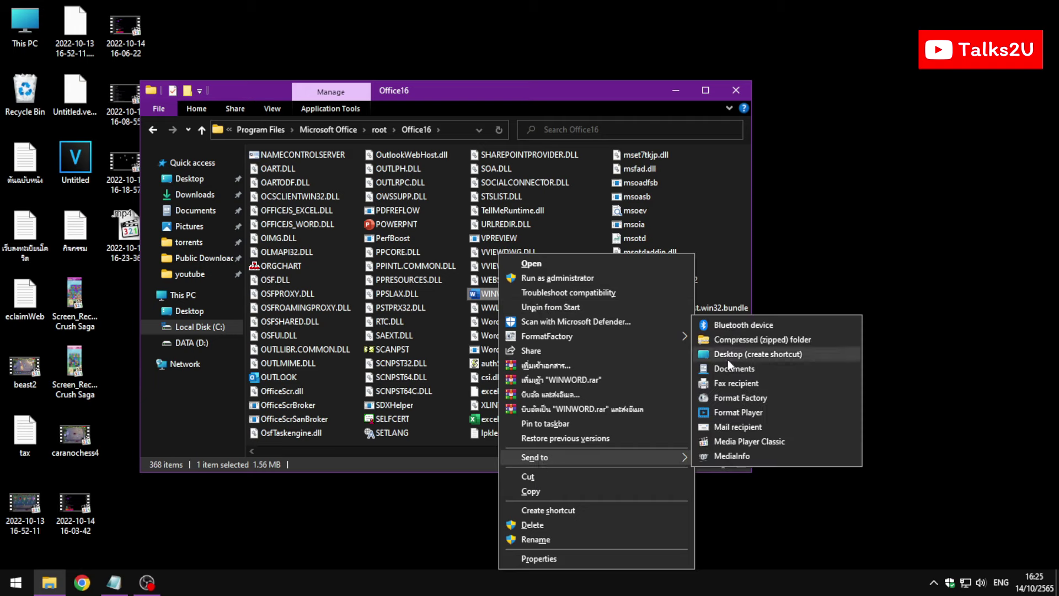
pyautogui.click(770, 353)
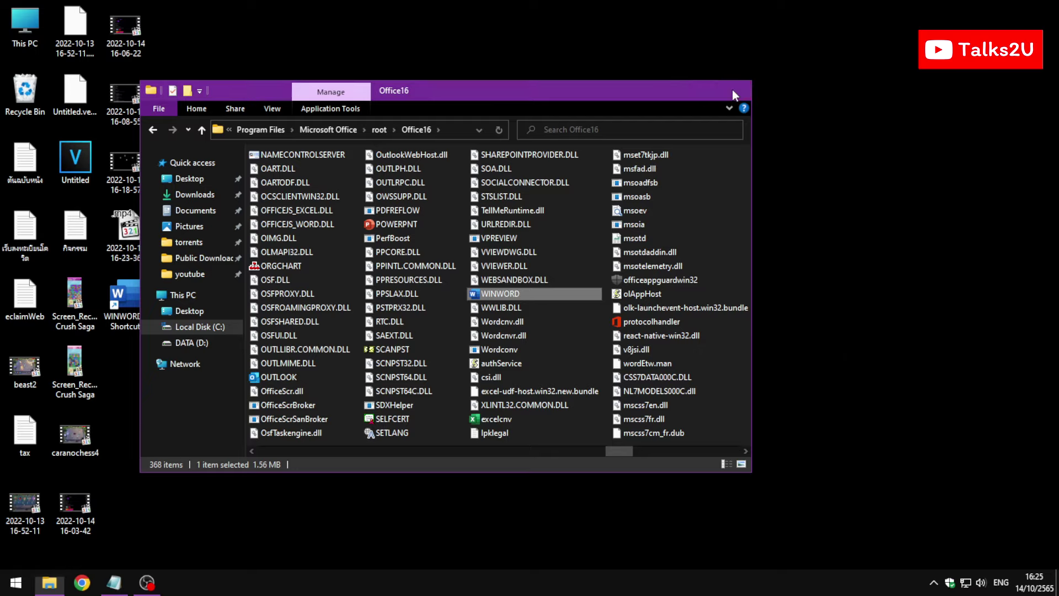
pyautogui.click(735, 90)
# Step: Rename the WINWORD shortcut on the desktop as Word
pyautogui.click(121, 323)
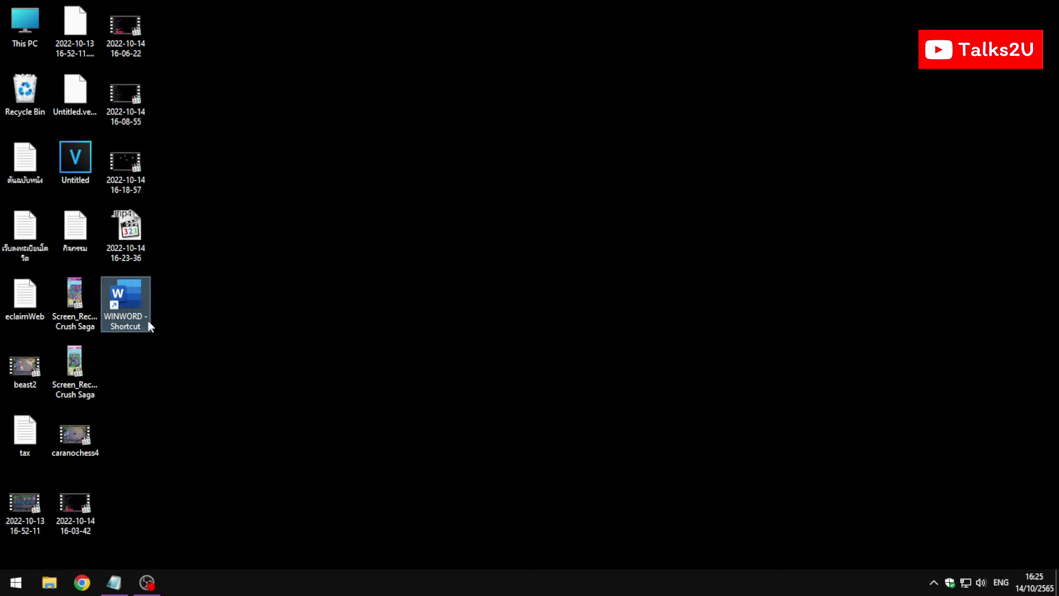
pyautogui.rightClick(133, 324)
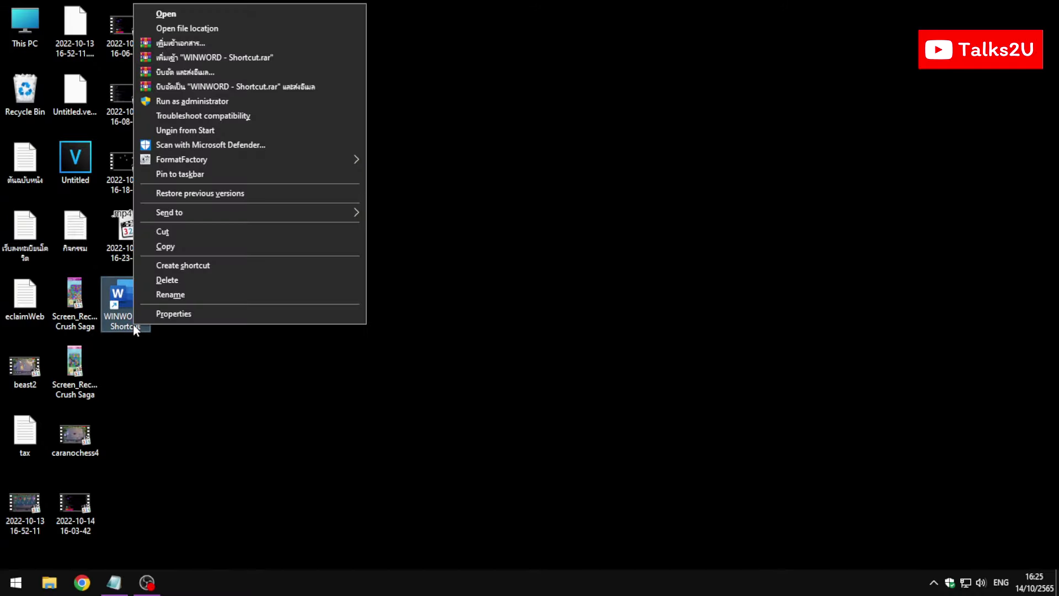
pyautogui.click(161, 295)
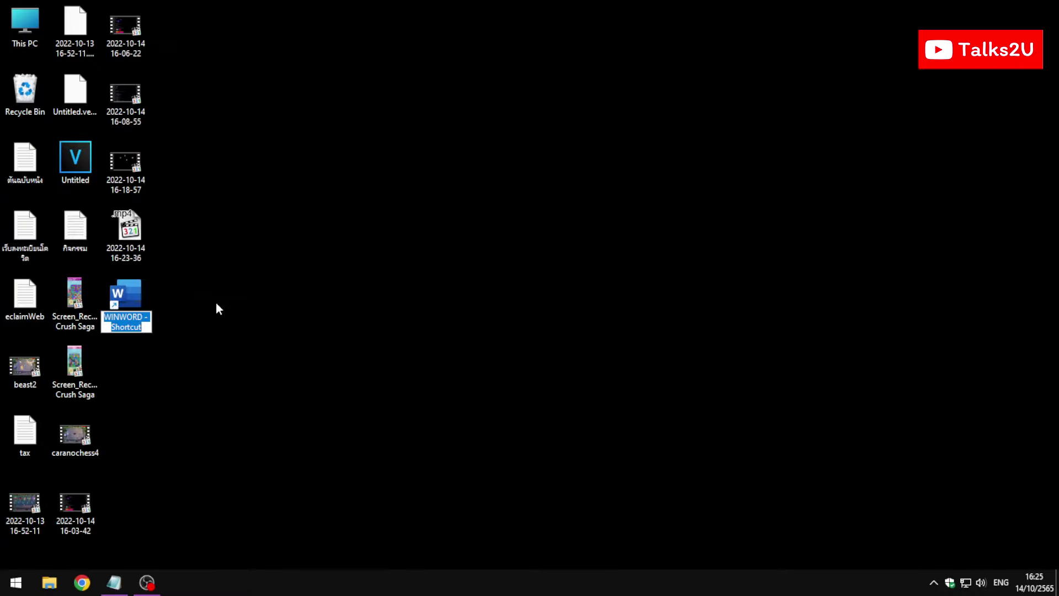
pyautogui.write('Word')
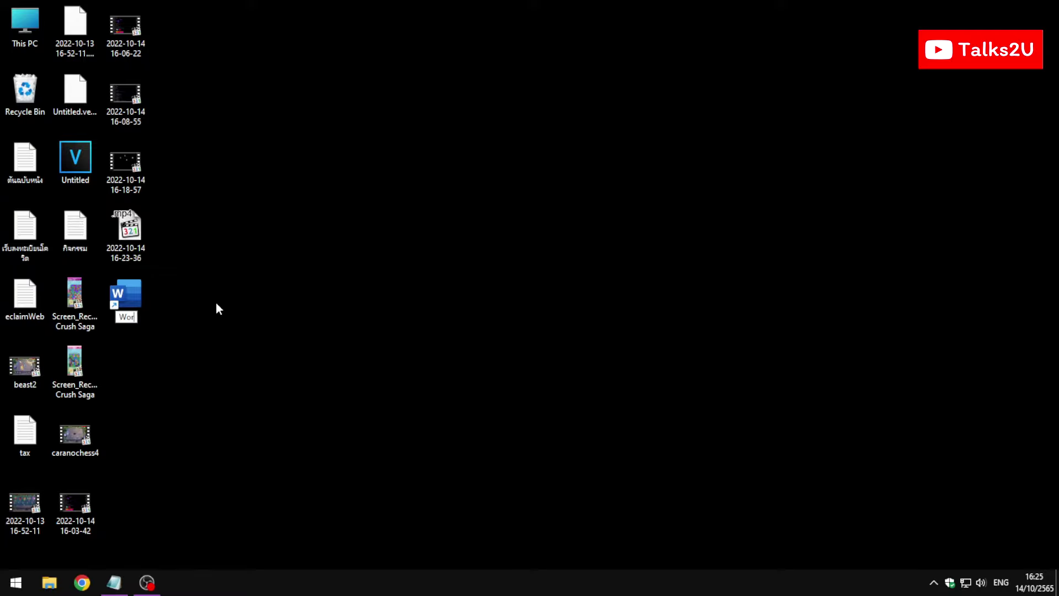
pyautogui.press('Return')
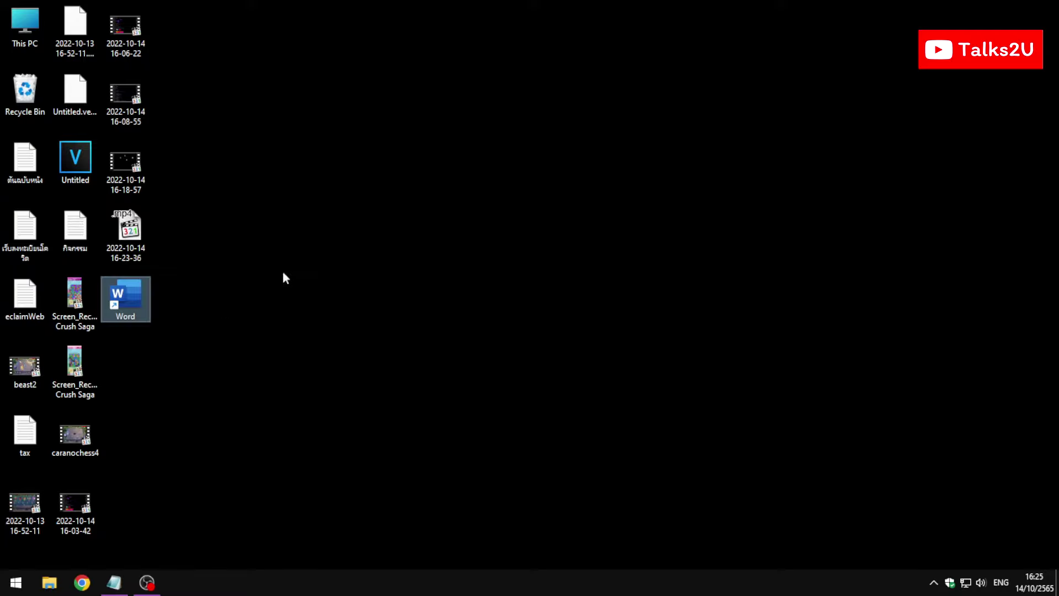
pyautogui.click(208, 323)
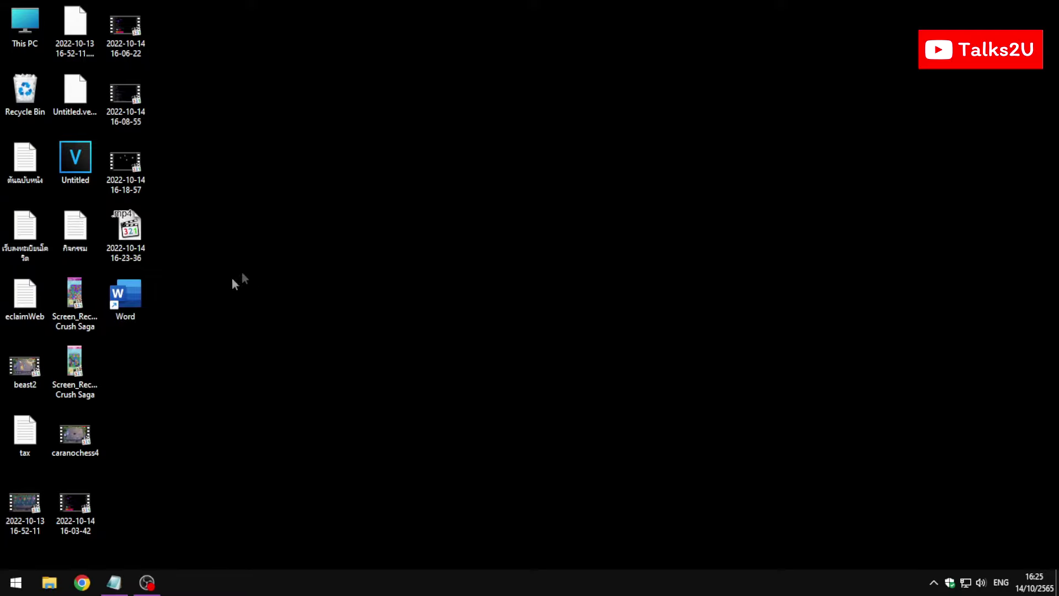
# Step: Test the Word desktop shortcut by launching it with a blank document, and close the program
pyautogui.doubleClick(132, 295)
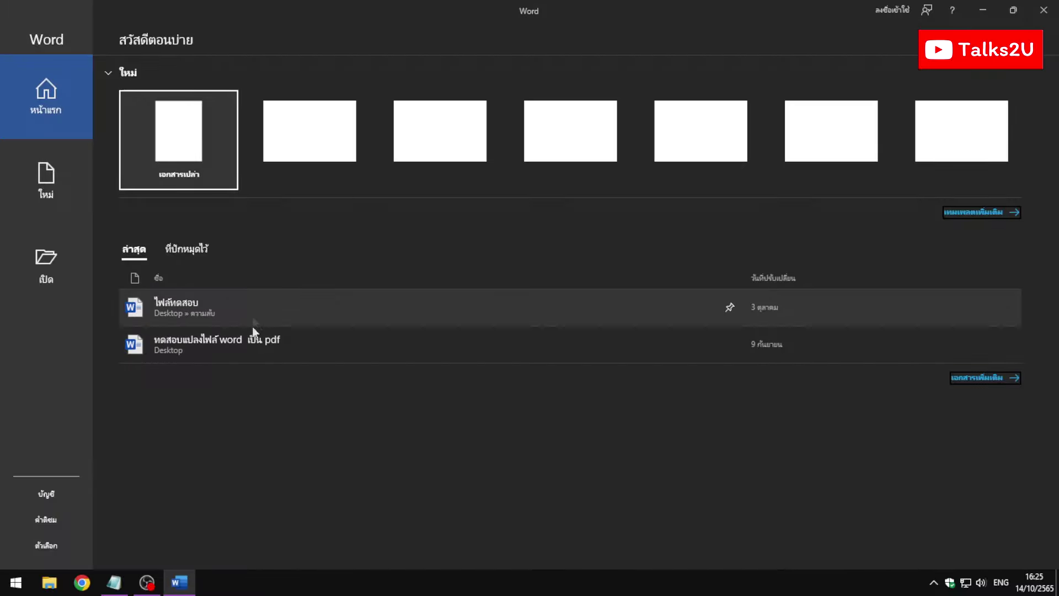
pyautogui.click(196, 177)
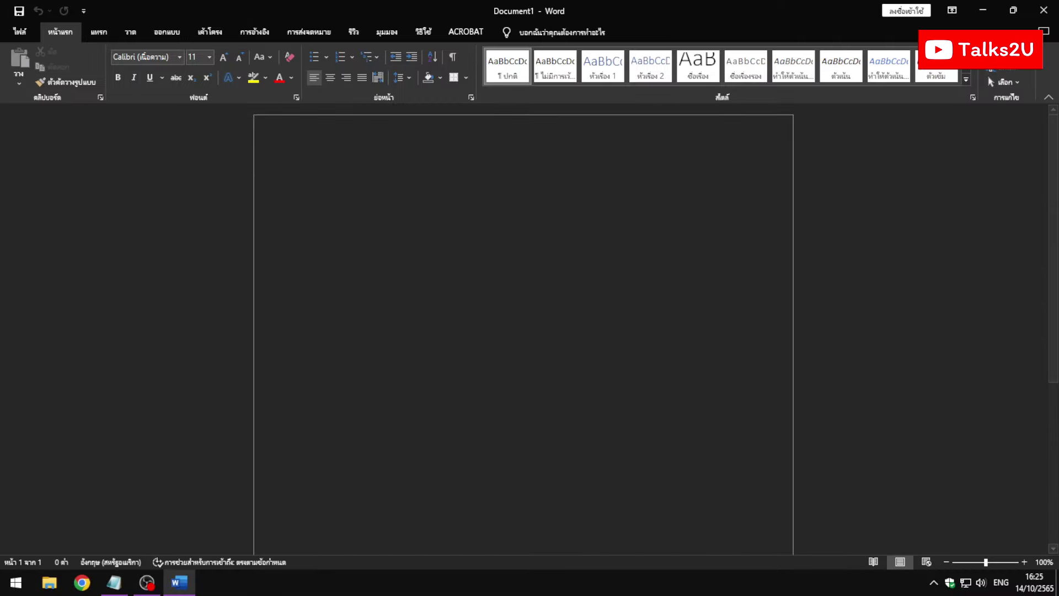
pyautogui.click(1044, 11)
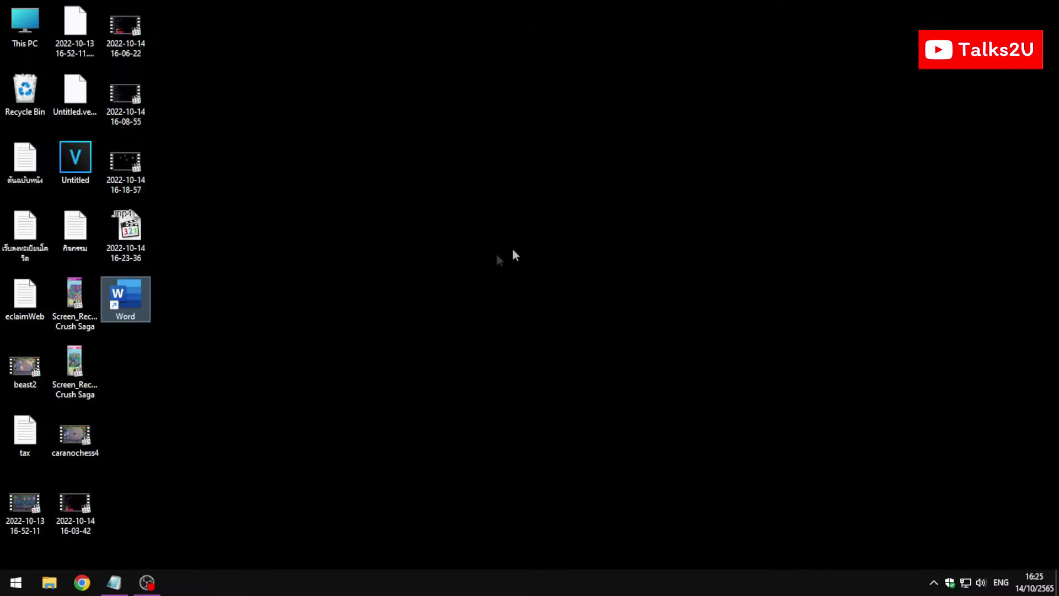
pyautogui.click(333, 283)
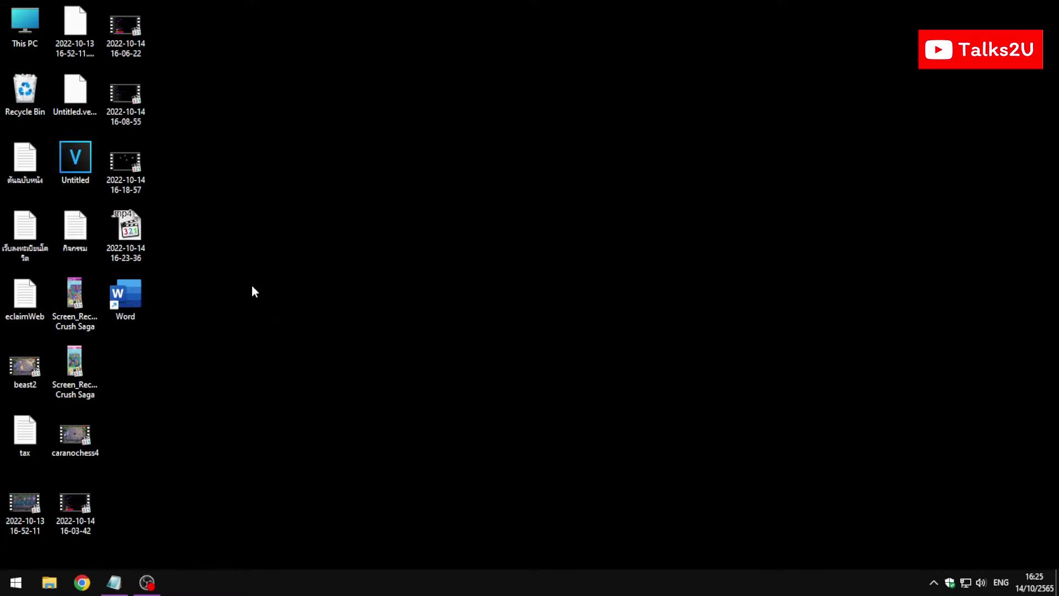
# Step: Open the file location of LINE from its Start tile and follow its shortcut to the program's bin folder
pyautogui.click(15, 582)
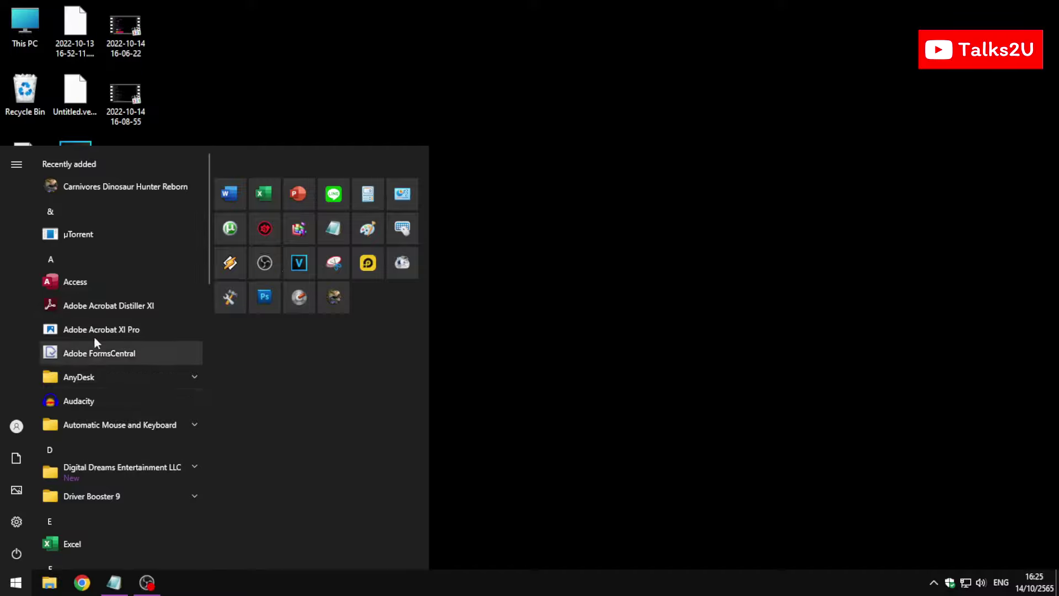
pyautogui.scroll(-8, 96, 336)
pyautogui.scroll(-5, 106, 405)
pyautogui.scroll(15, 106, 406)
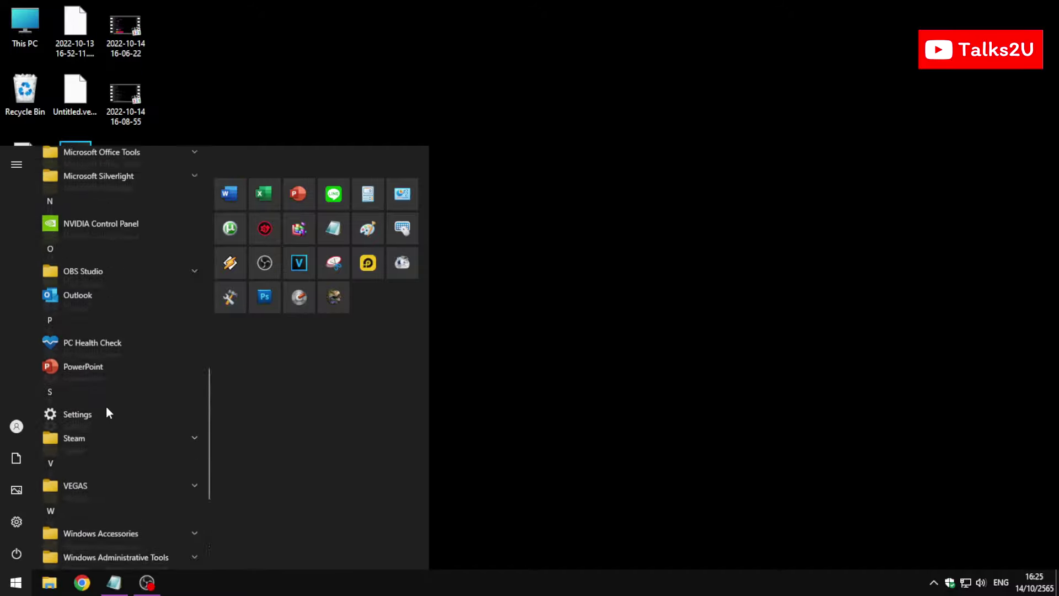
pyautogui.rightClick(334, 193)
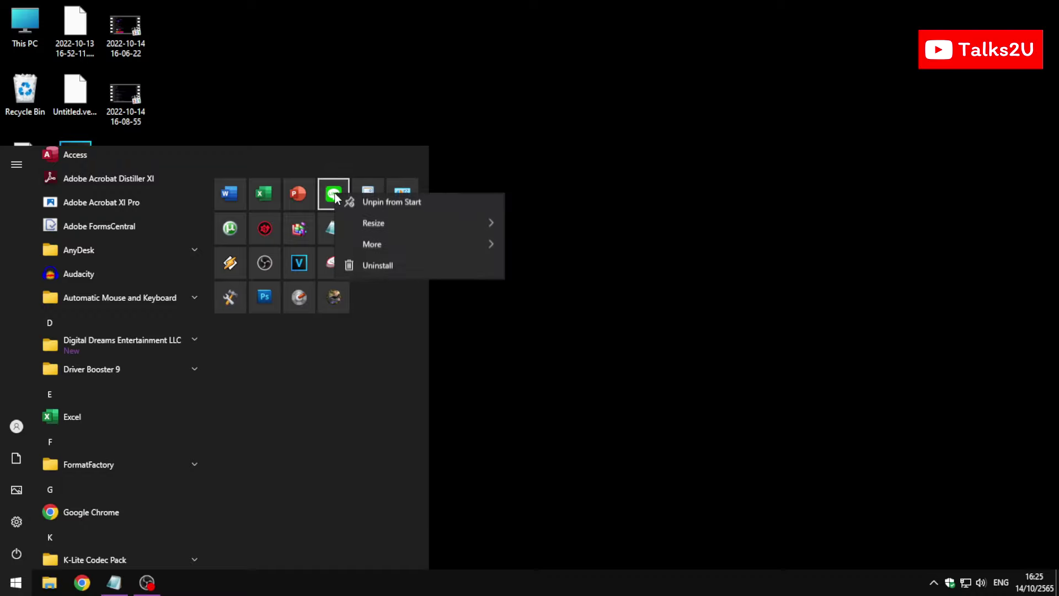
pyautogui.moveTo(395, 248)
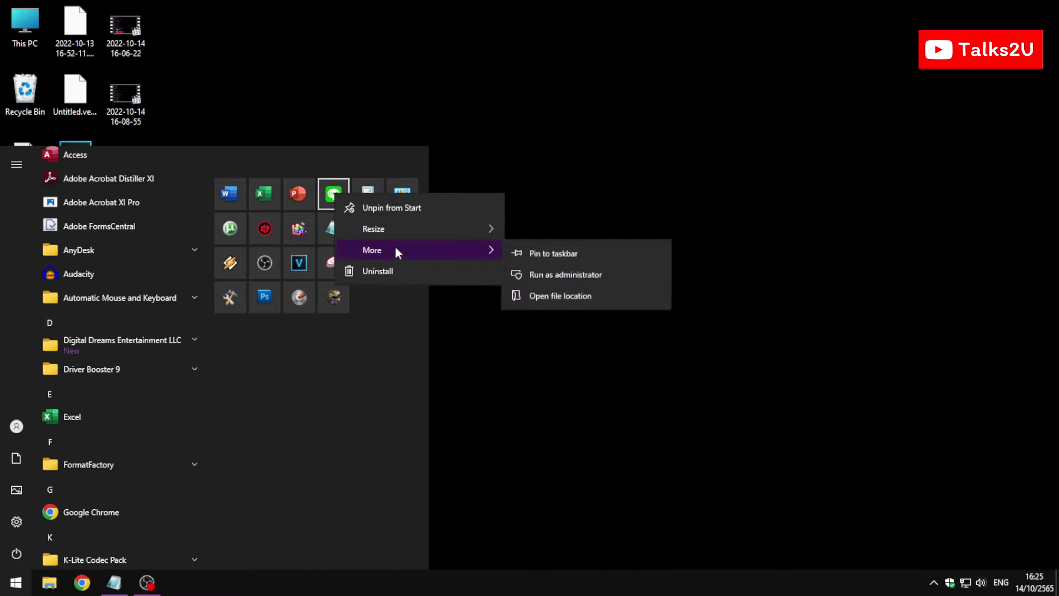
pyautogui.click(546, 297)
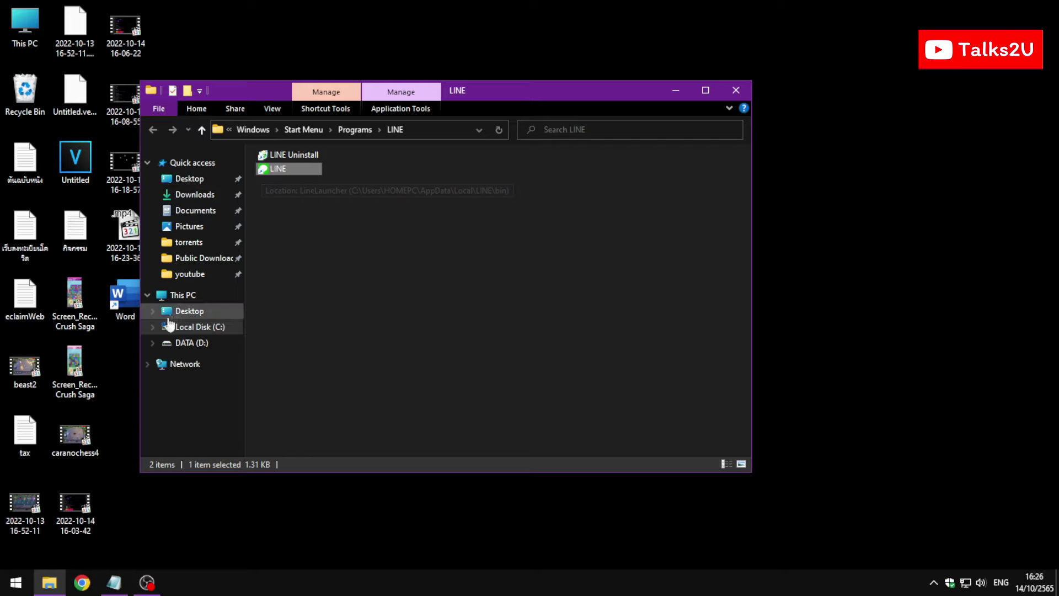
pyautogui.rightClick(279, 168)
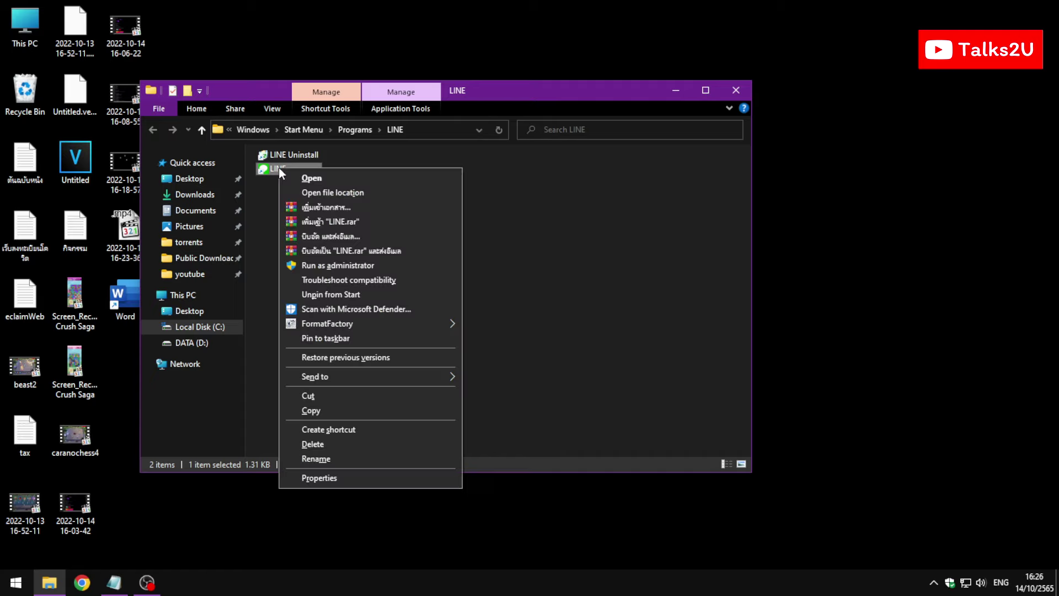
pyautogui.click(333, 190)
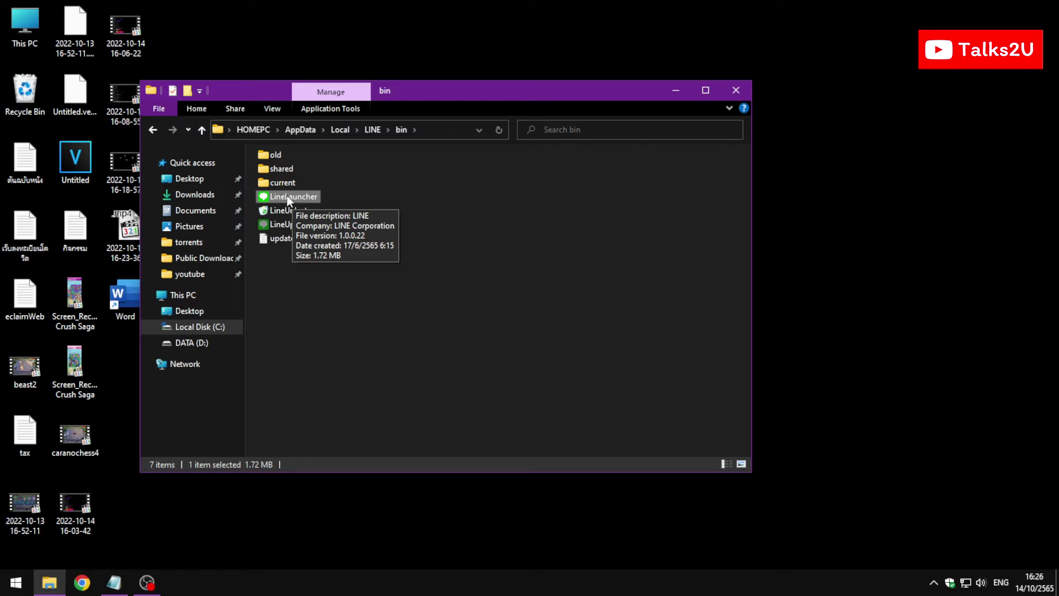
# Step: Create a desktop shortcut for the LineLauncher program file and close the folder window
pyautogui.rightClick(287, 196)
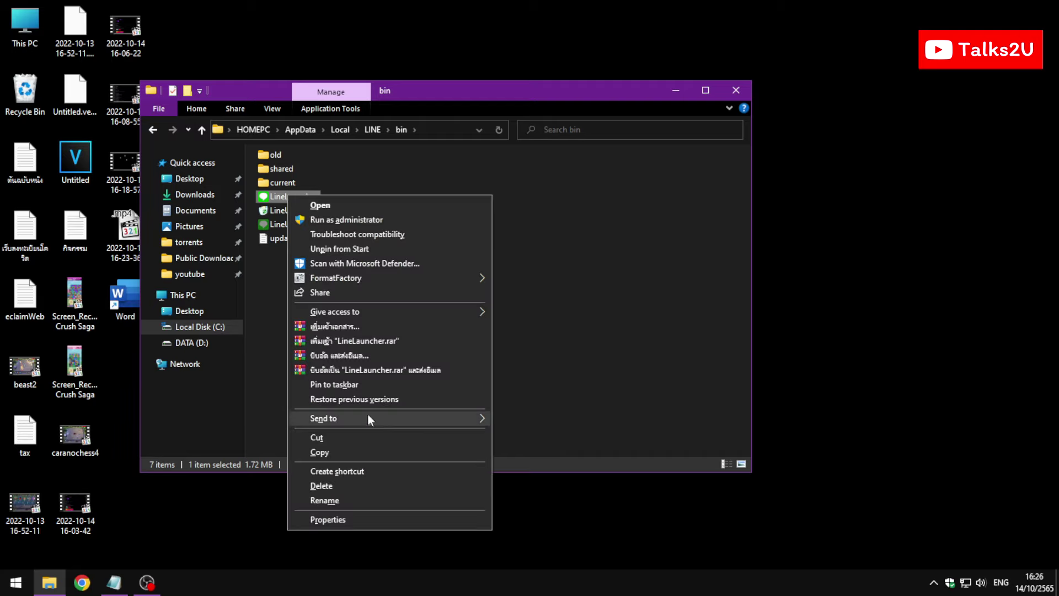
pyautogui.moveTo(369, 417)
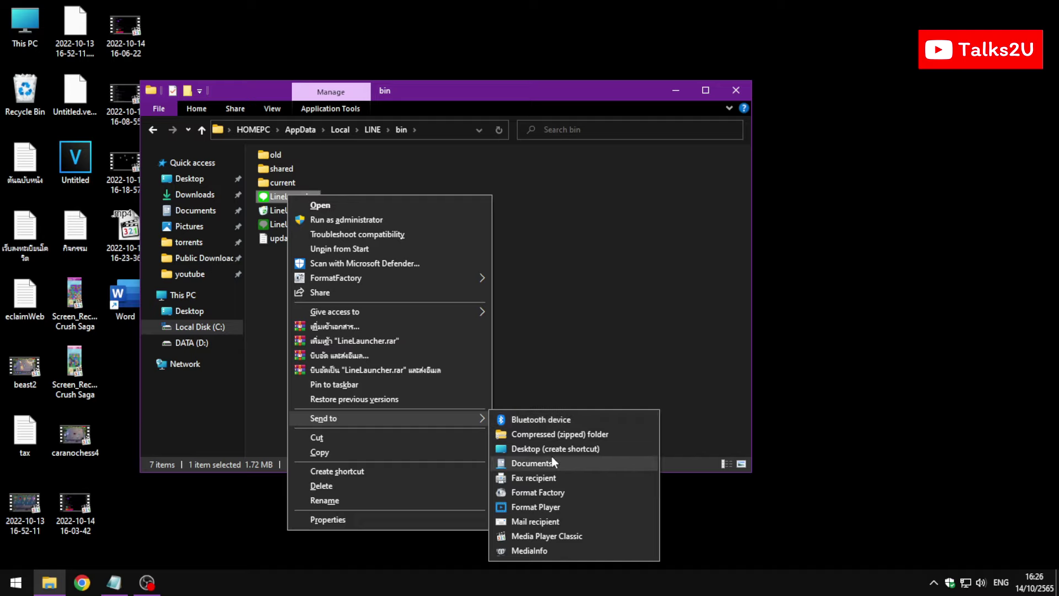
pyautogui.click(538, 448)
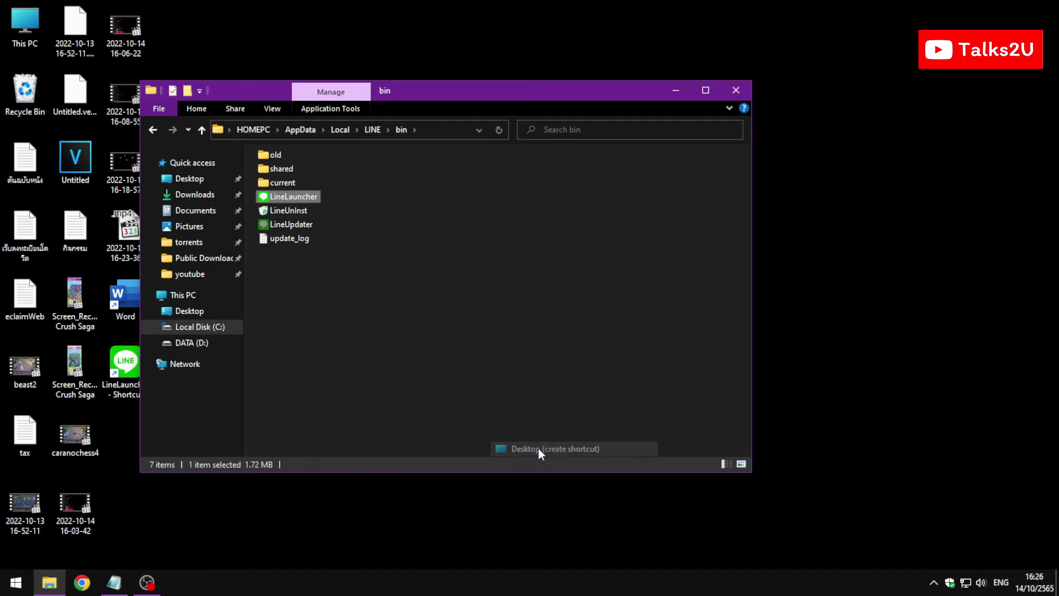
pyautogui.click(741, 91)
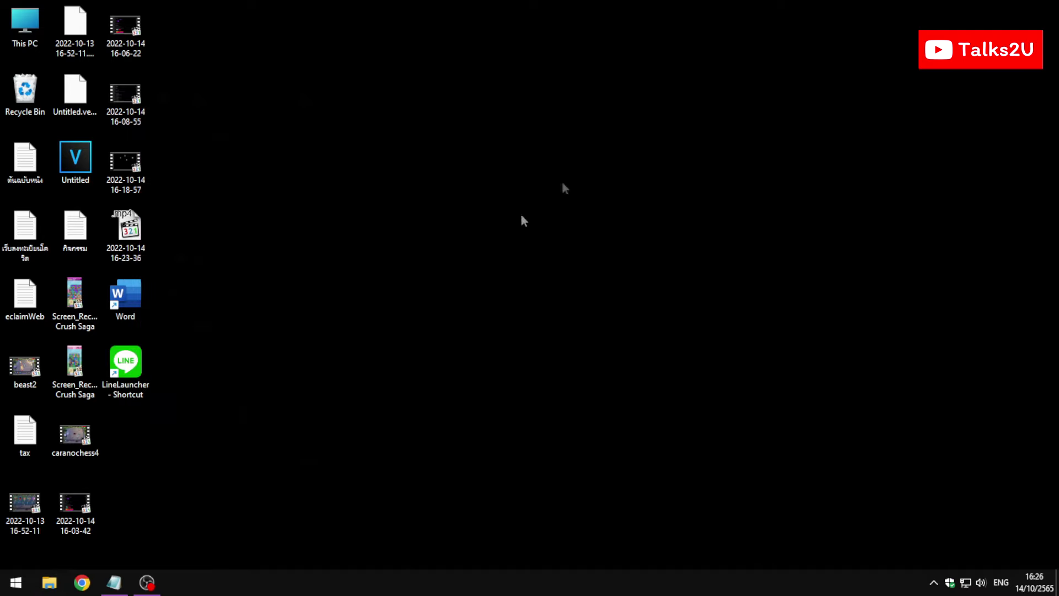
# Step: Rename the LineLauncher shortcut on the desktop as Line
pyautogui.click(149, 363)
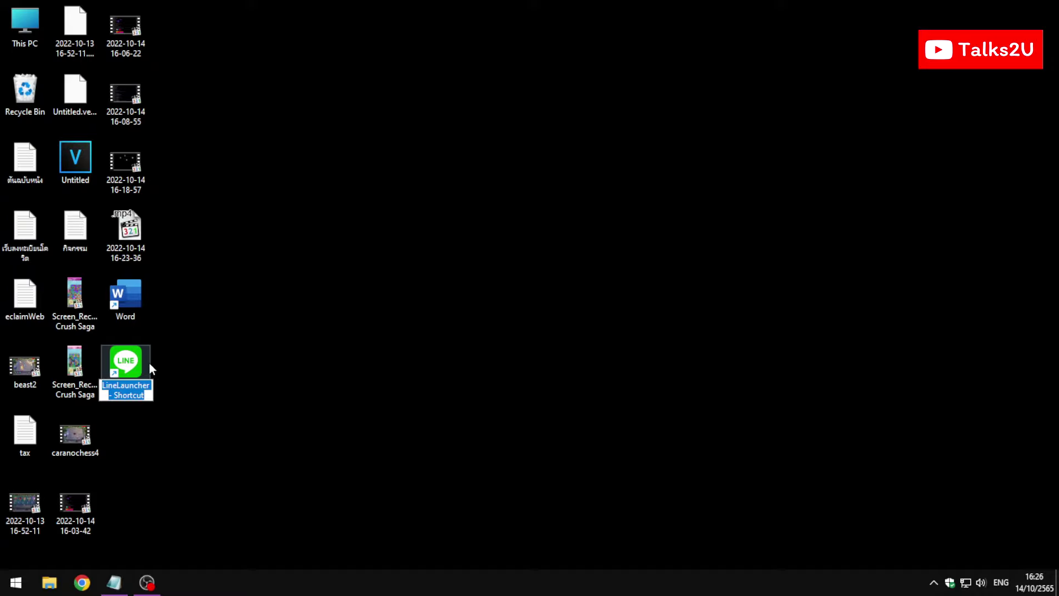
pyautogui.write('Line')
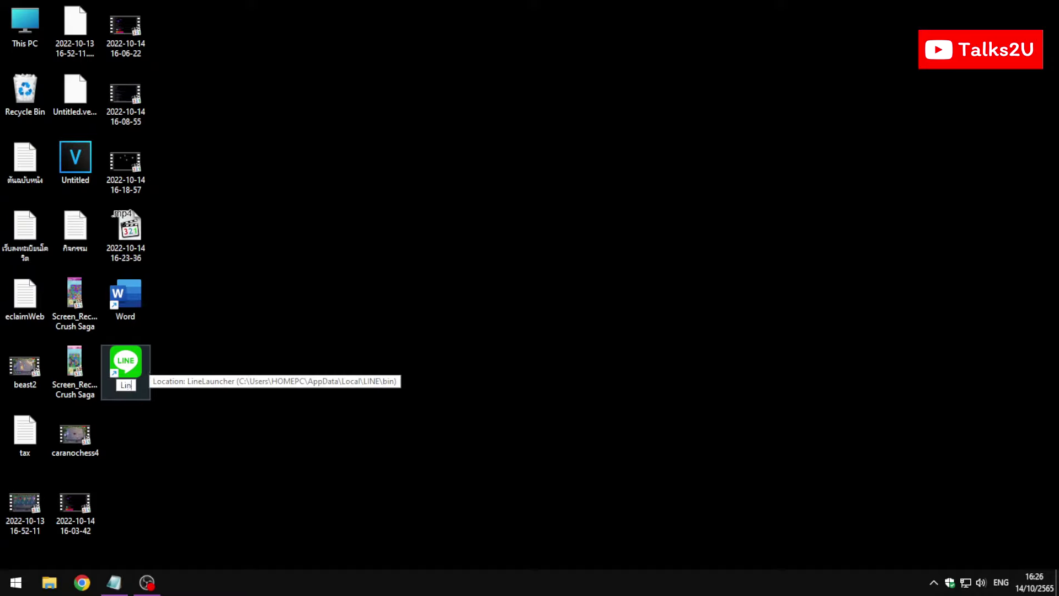
pyautogui.click(239, 325)
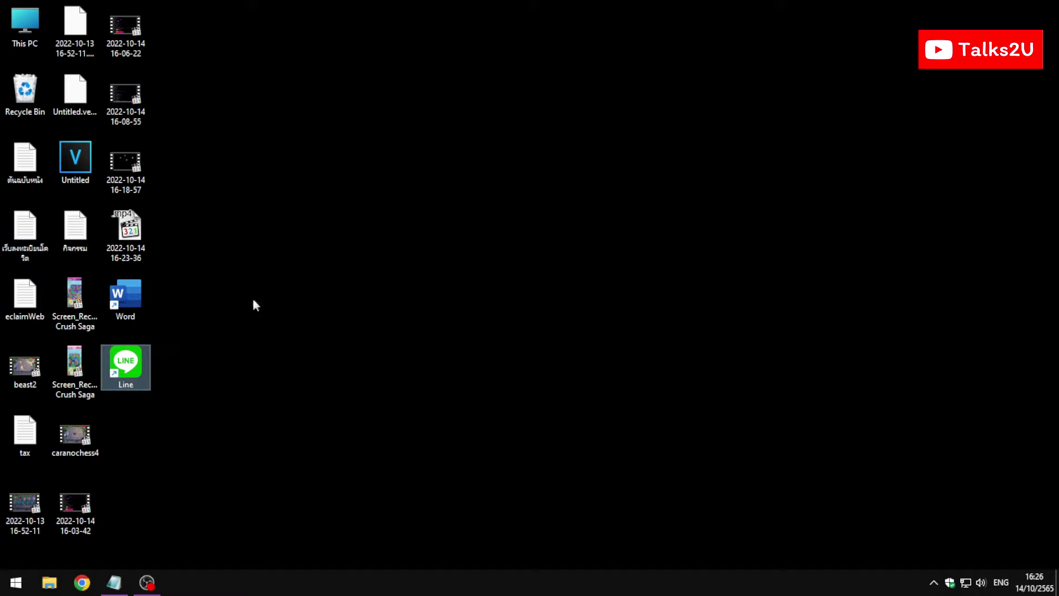
# Step: Test the Line desktop shortcut by launching it, close its login window and quit LINE from the notification area
pyautogui.doubleClick(126, 364)
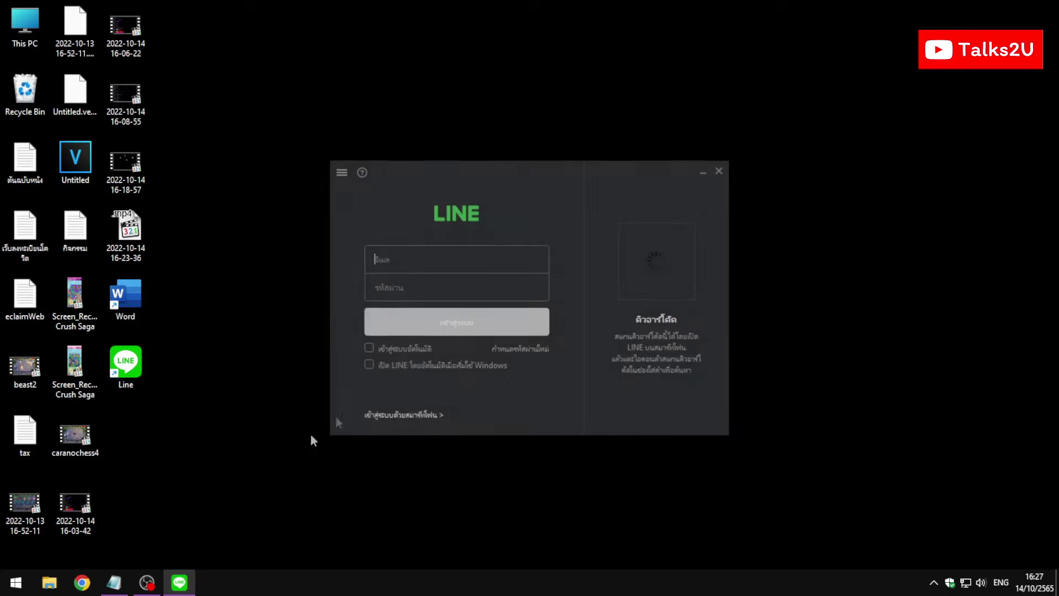
pyautogui.rightClick(190, 578)
pyautogui.click(170, 554)
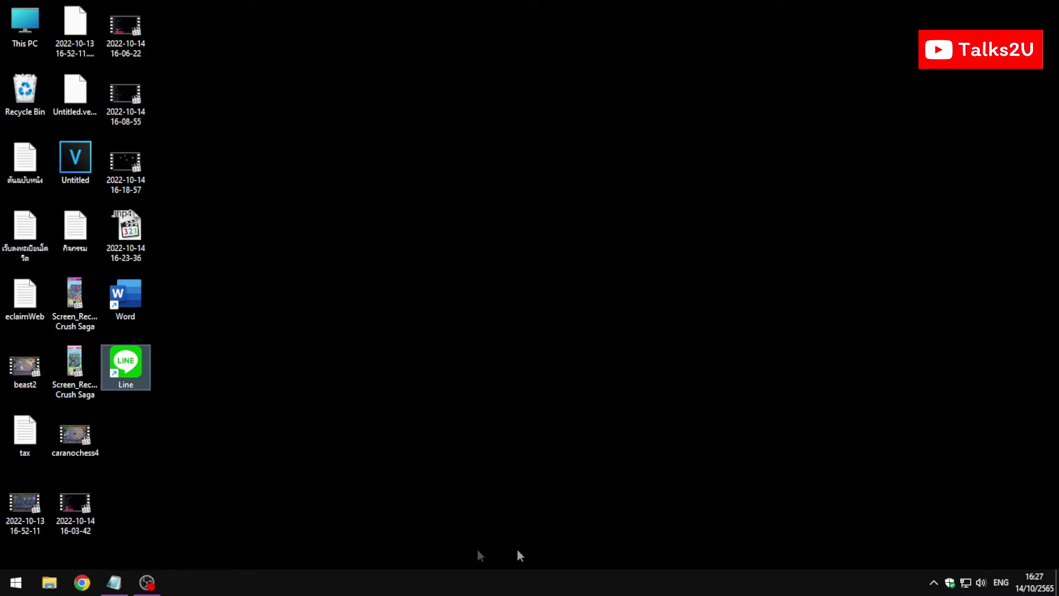
pyautogui.click(933, 583)
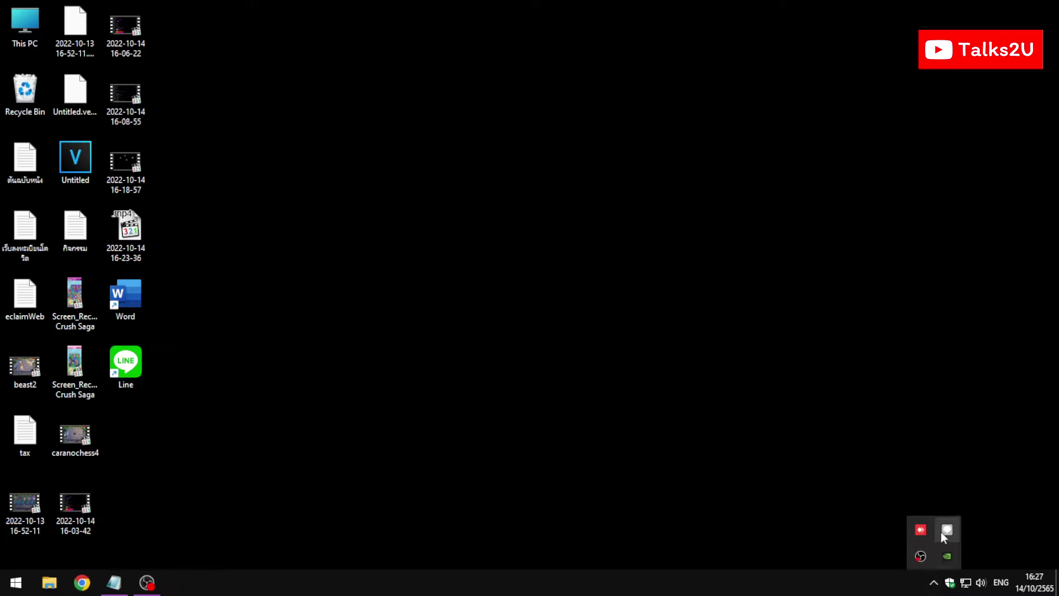
pyautogui.rightClick(942, 530)
pyautogui.click(958, 515)
pyautogui.click(519, 300)
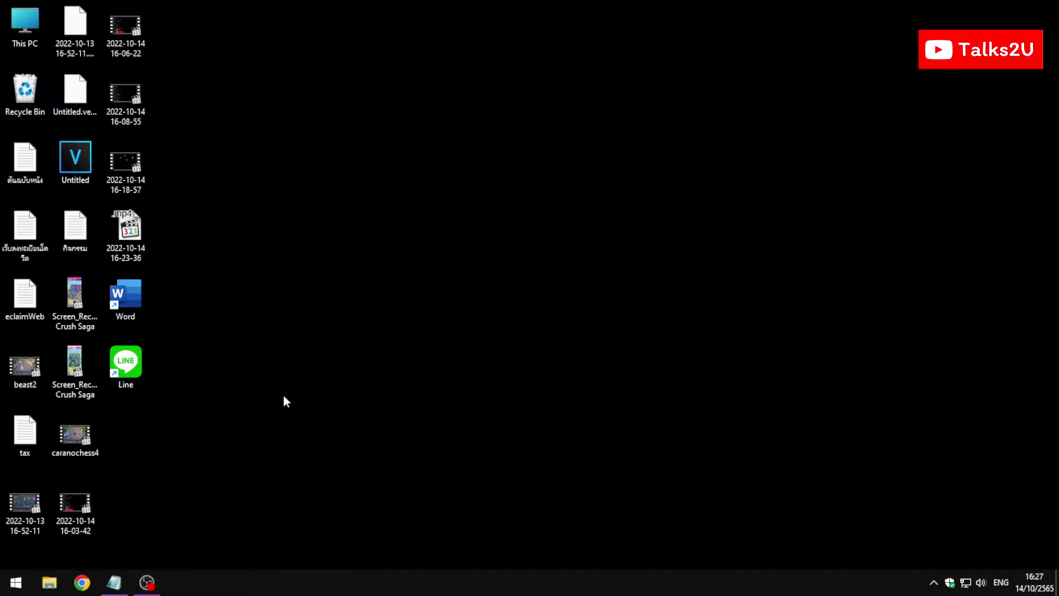
# Step: Open Chrome, copy the web address of the kapook.com home page and close the browser
pyautogui.click(82, 583)
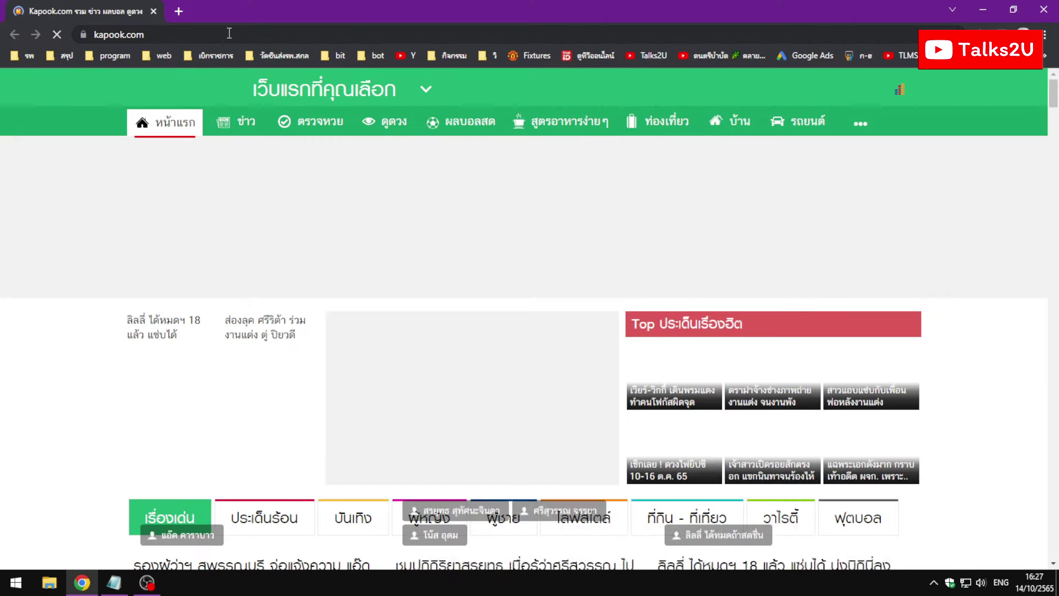
pyautogui.click(229, 33)
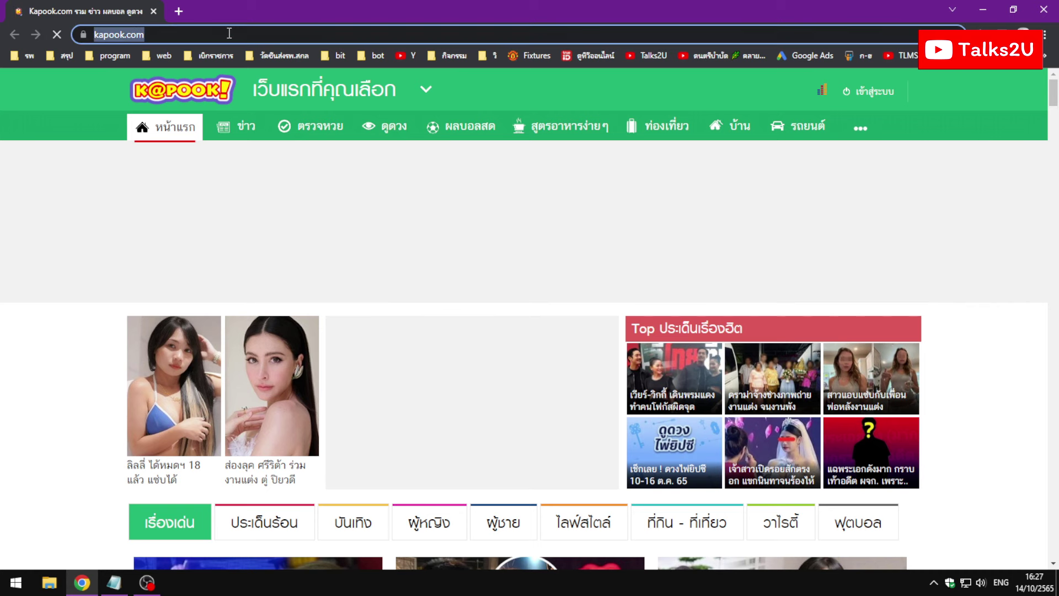
pyautogui.rightClick(127, 35)
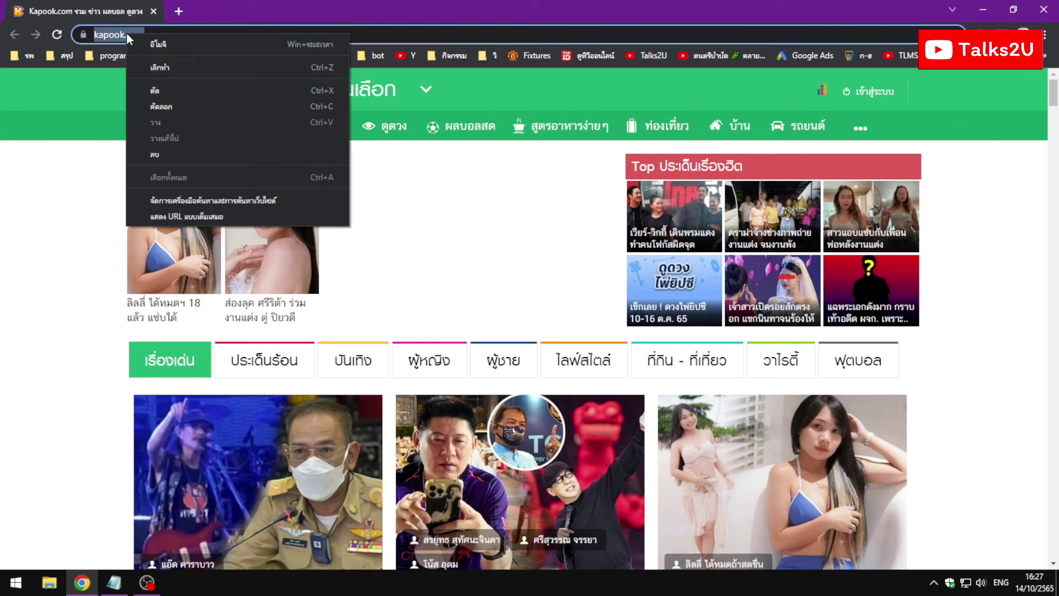
pyautogui.click(159, 106)
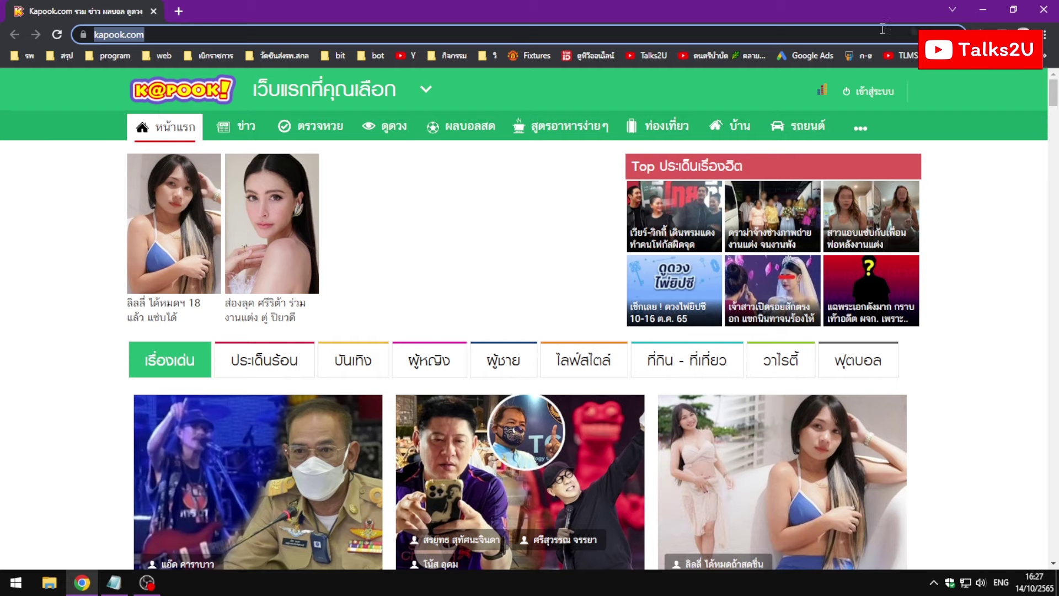
pyautogui.click(1043, 9)
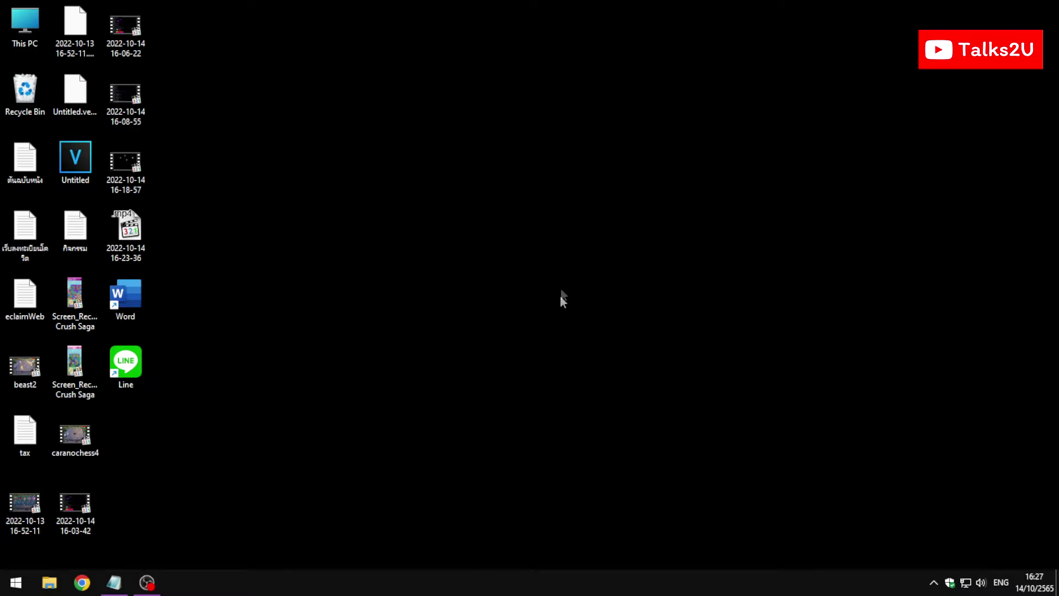
pyautogui.rightClick(532, 199)
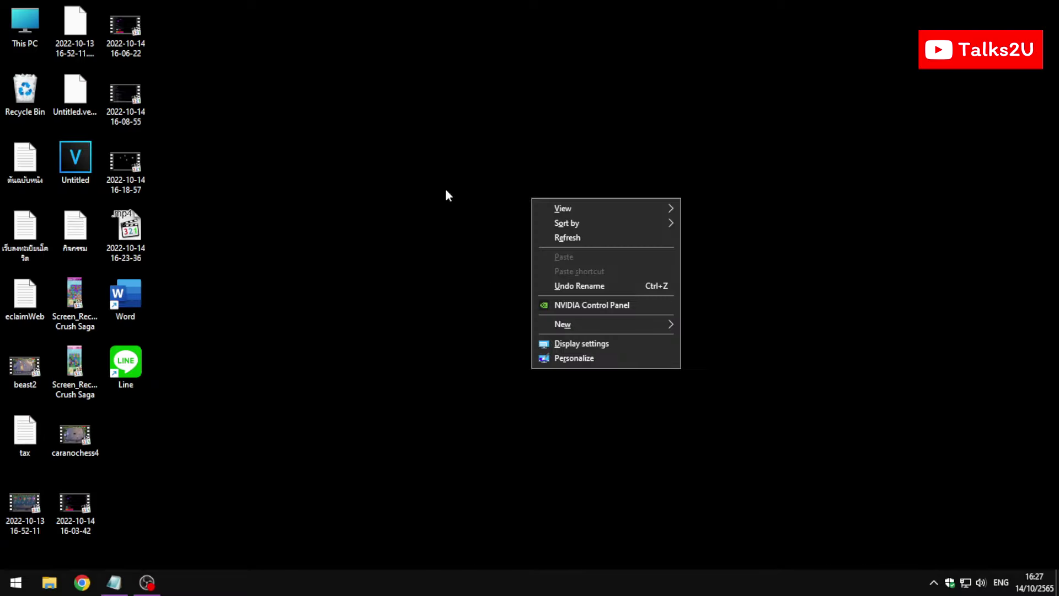
pyautogui.moveTo(558, 323)
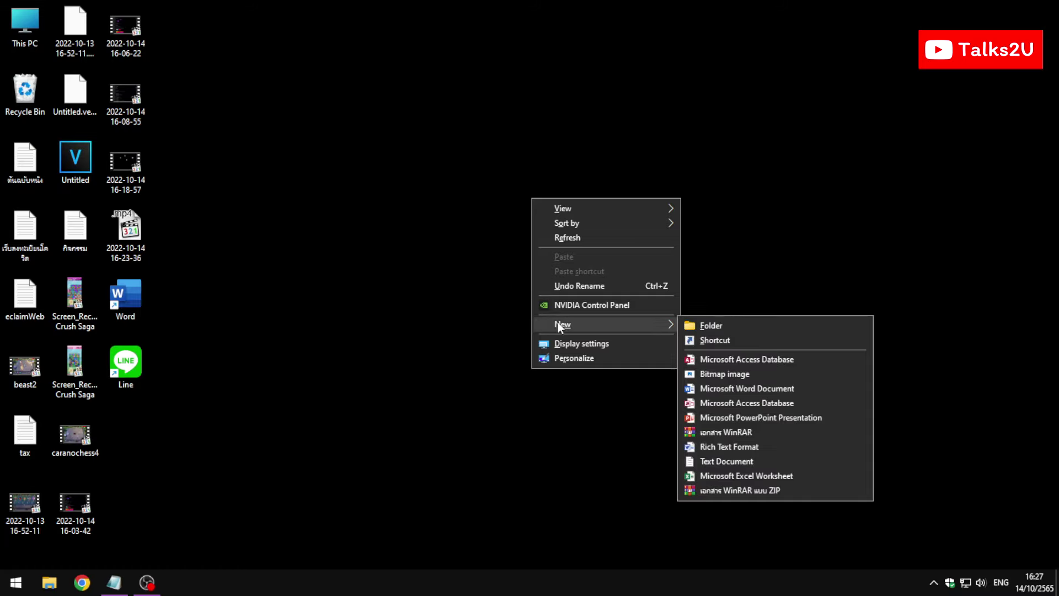
pyautogui.click(716, 341)
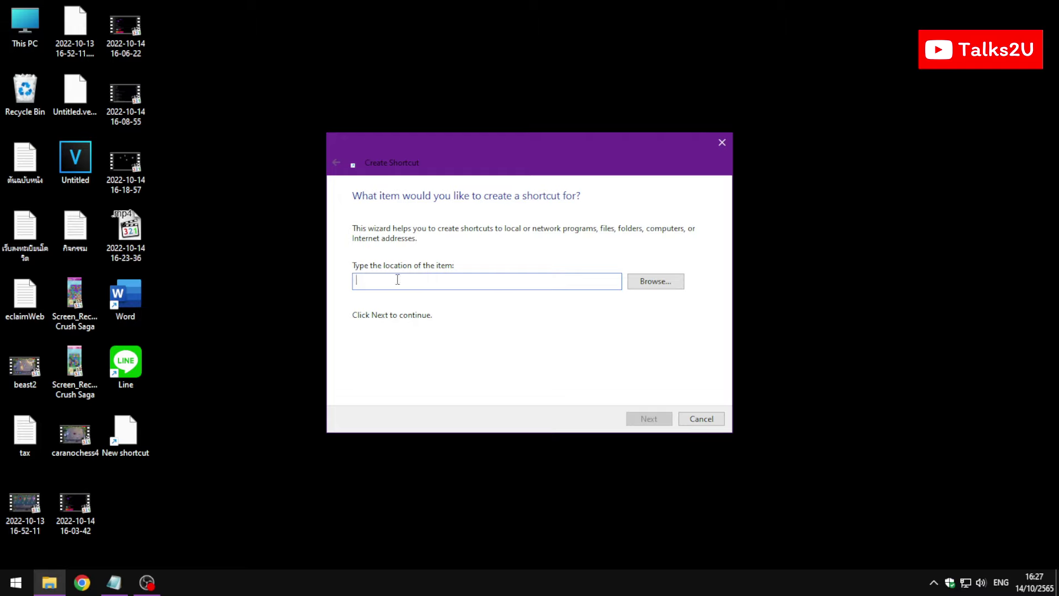
pyautogui.hotkey('ctrl', 'v')
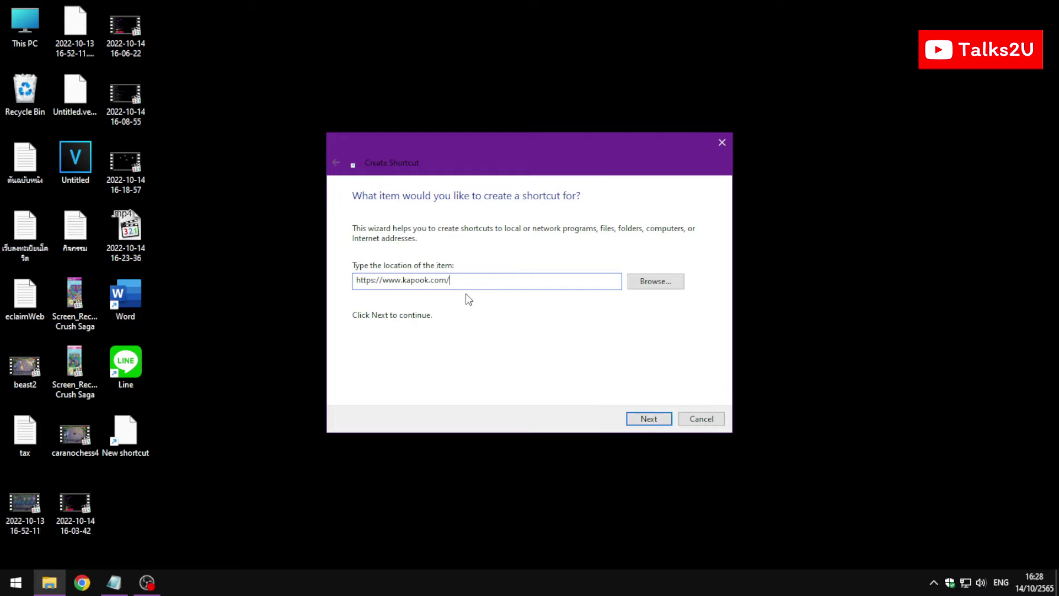
pyautogui.click(650, 418)
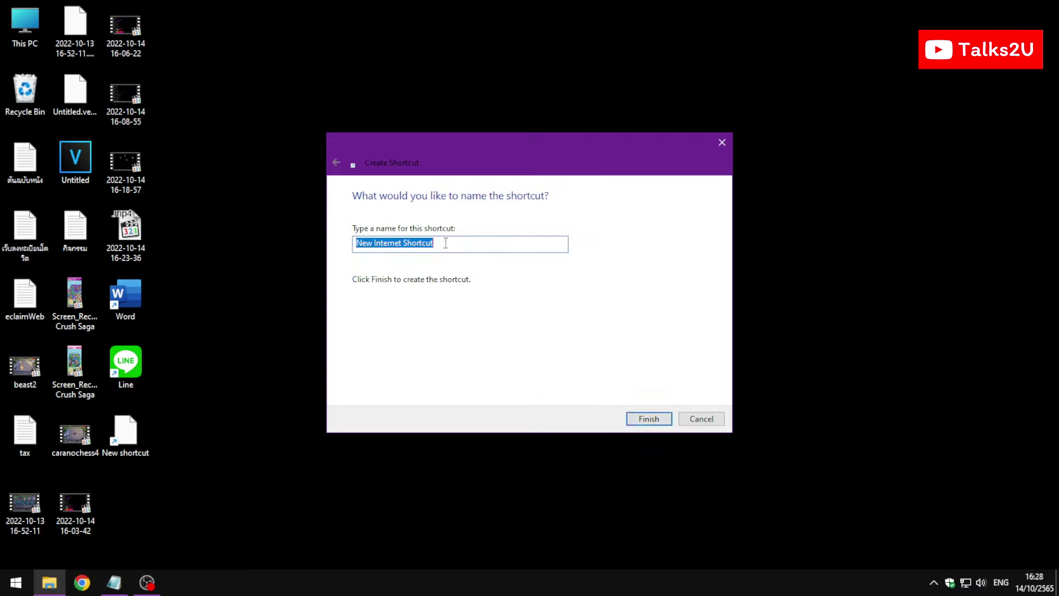
pyautogui.write('Kapook')
pyautogui.click(649, 419)
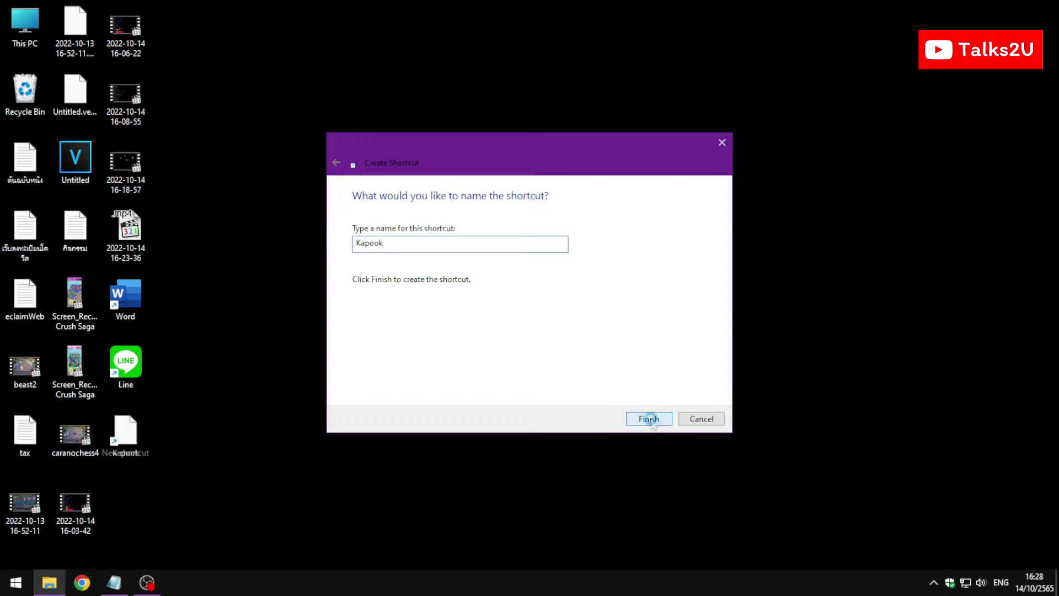
pyautogui.click(561, 334)
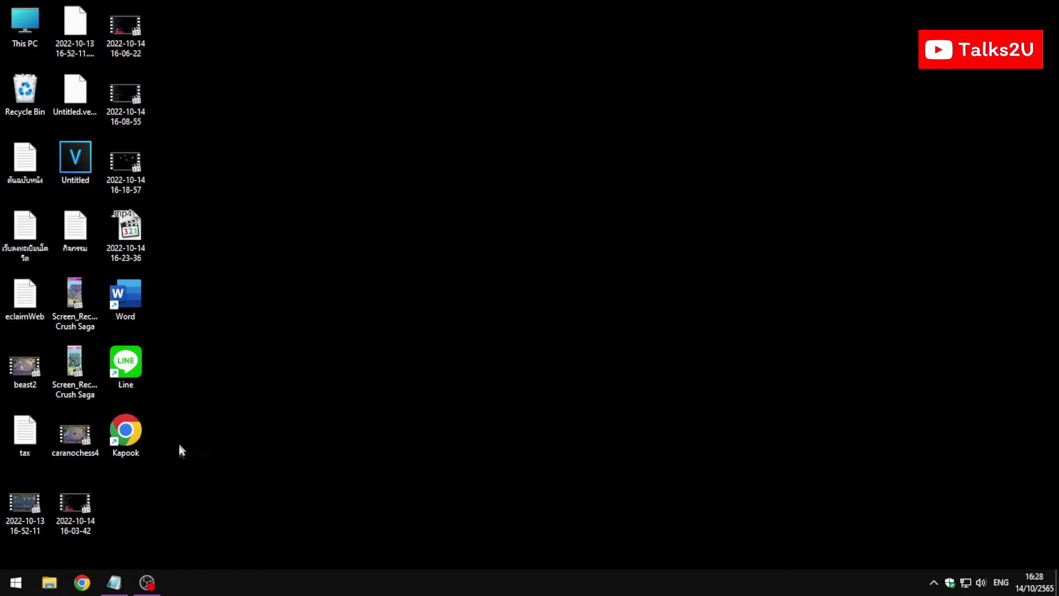
# Step: Test the Kapook desktop shortcut, copy the address of the bookmarked YouTube music video and return to the desktop
pyautogui.click(131, 432)
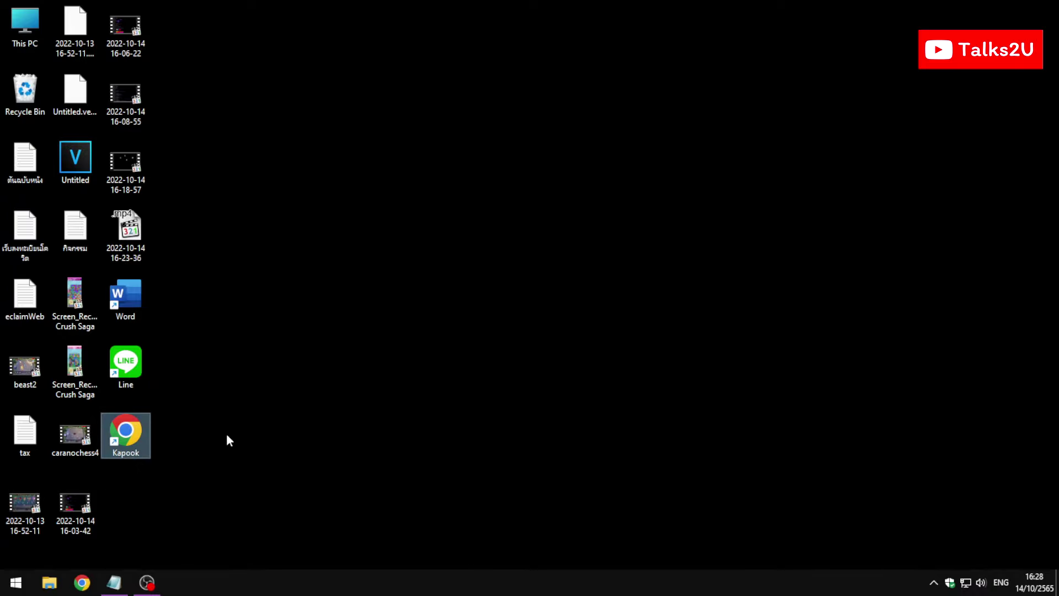
pyautogui.doubleClick(129, 433)
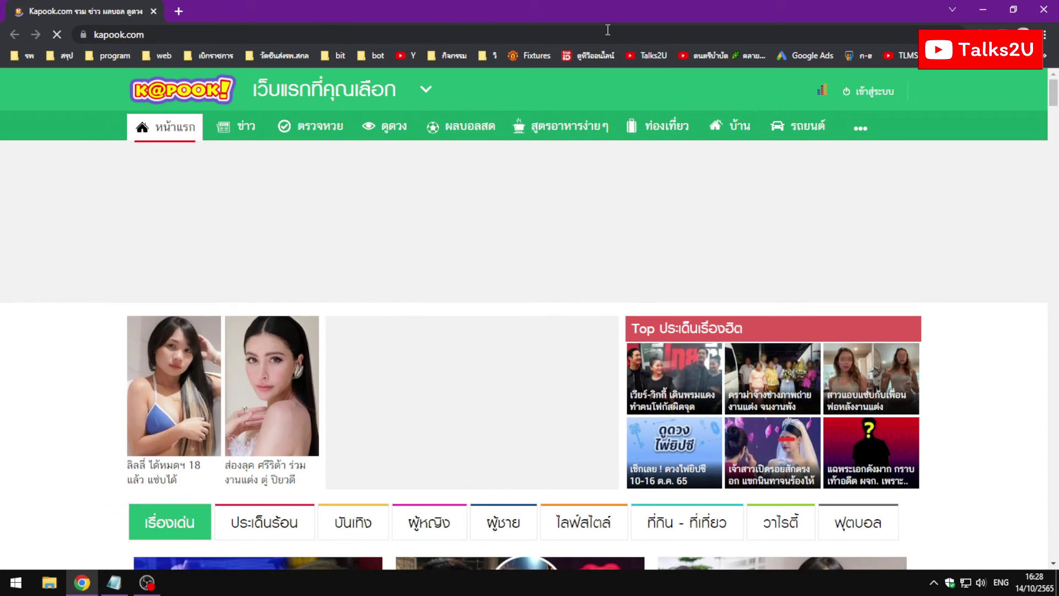
pyautogui.click(702, 50)
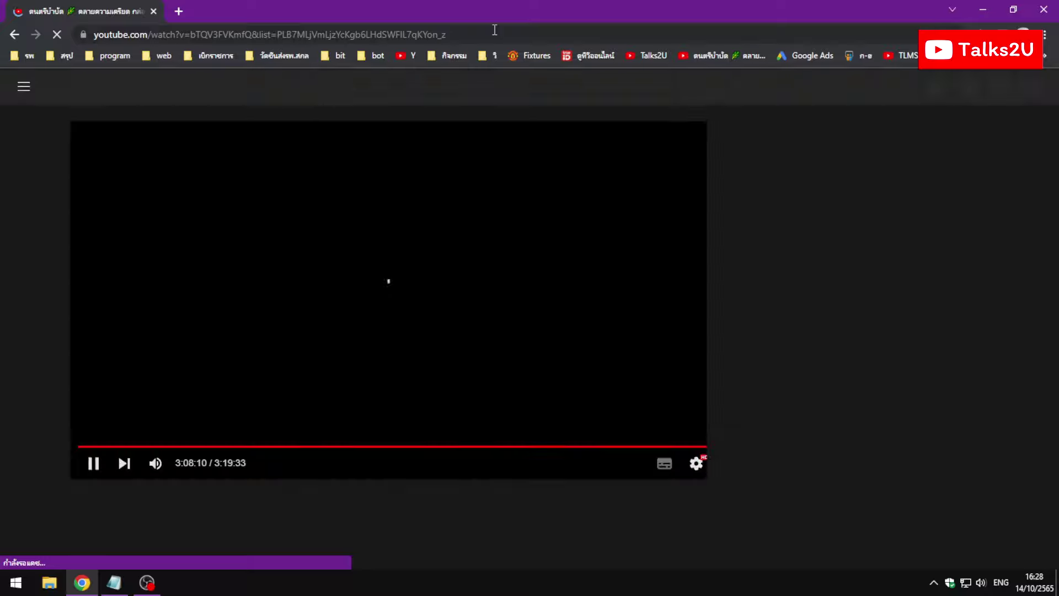
pyautogui.click(495, 30)
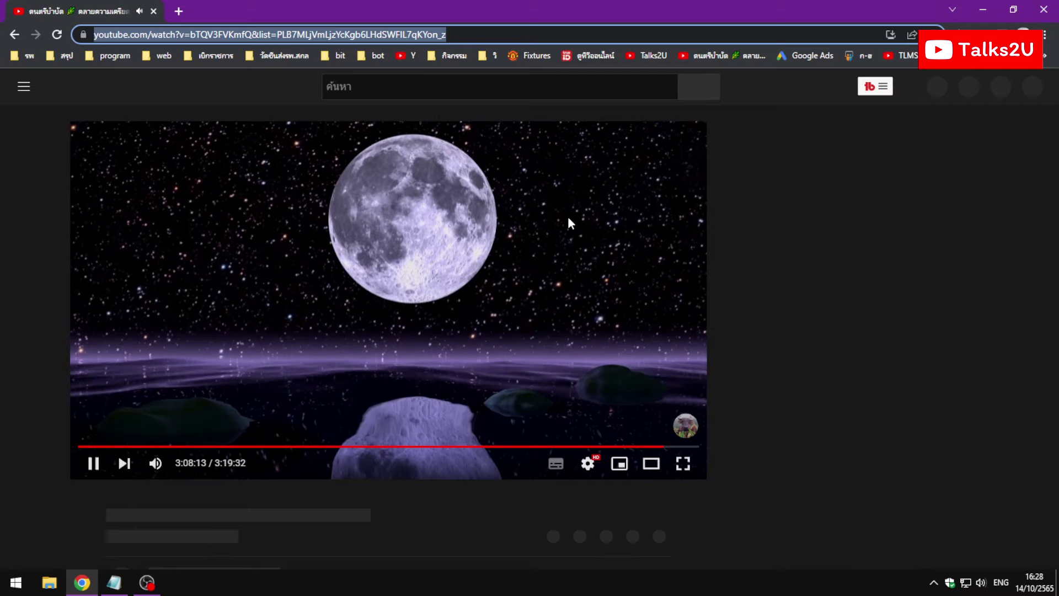
pyautogui.press('super+d')
# Step: Create a new desktop shortcut to the copied YouTube video address and name it Youtube
pyautogui.rightClick(125, 444)
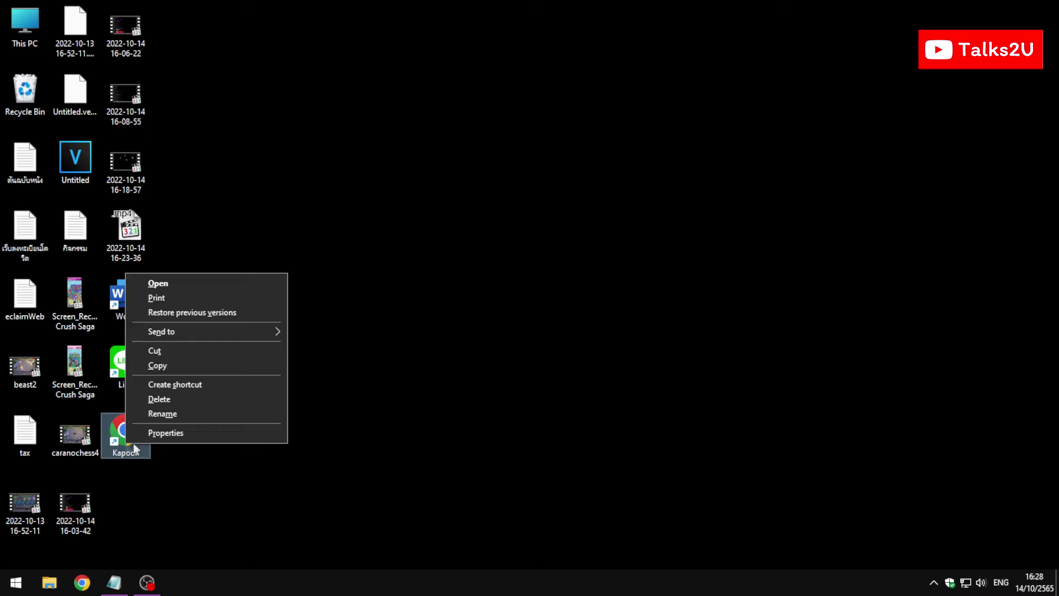
pyautogui.click(438, 391)
pyautogui.rightClick(411, 265)
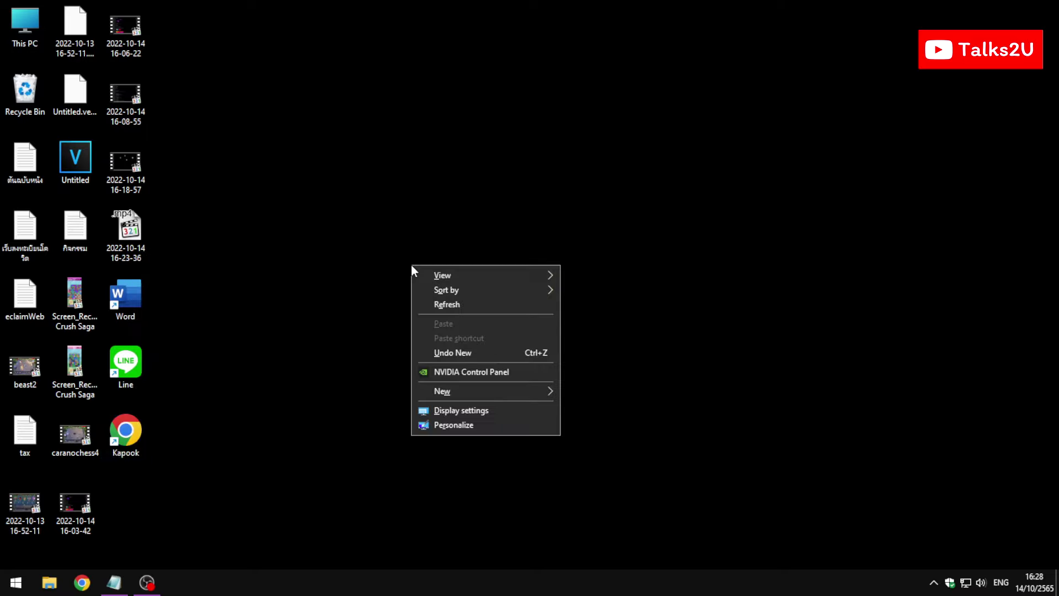
pyautogui.moveTo(494, 392)
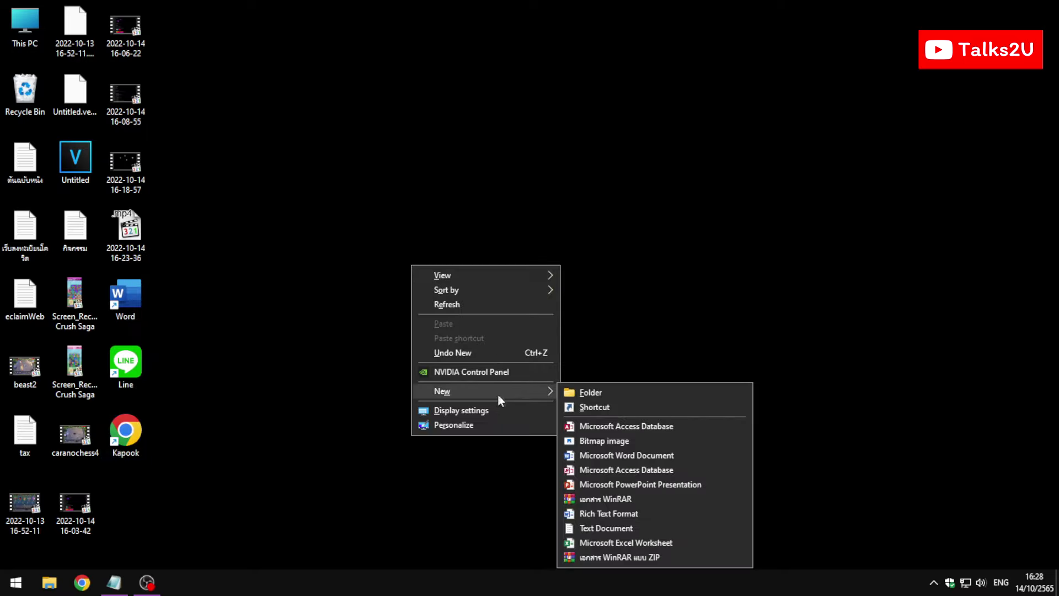
pyautogui.click(594, 407)
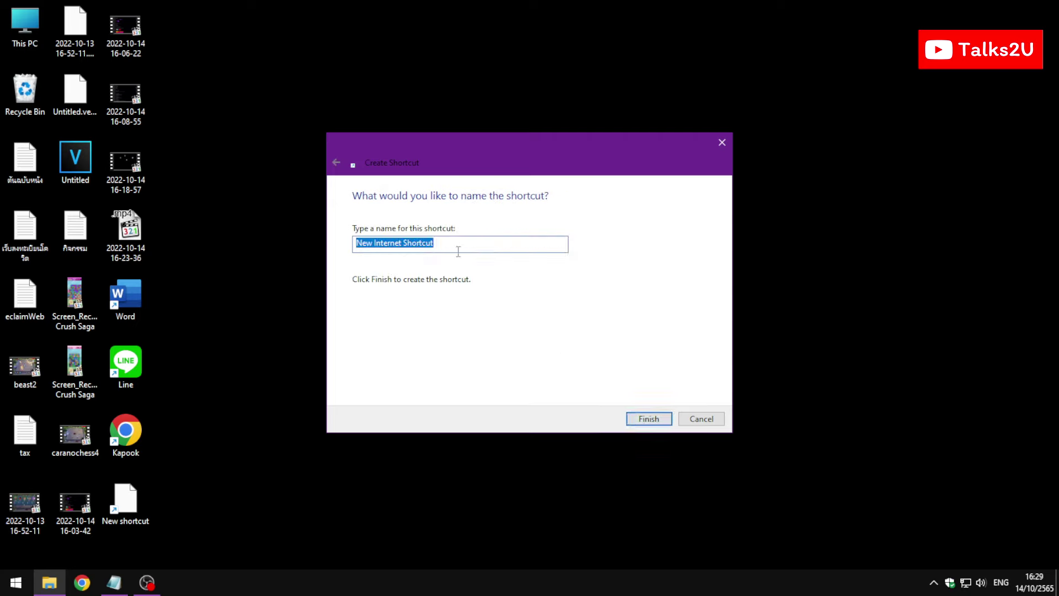
pyautogui.write('Y')
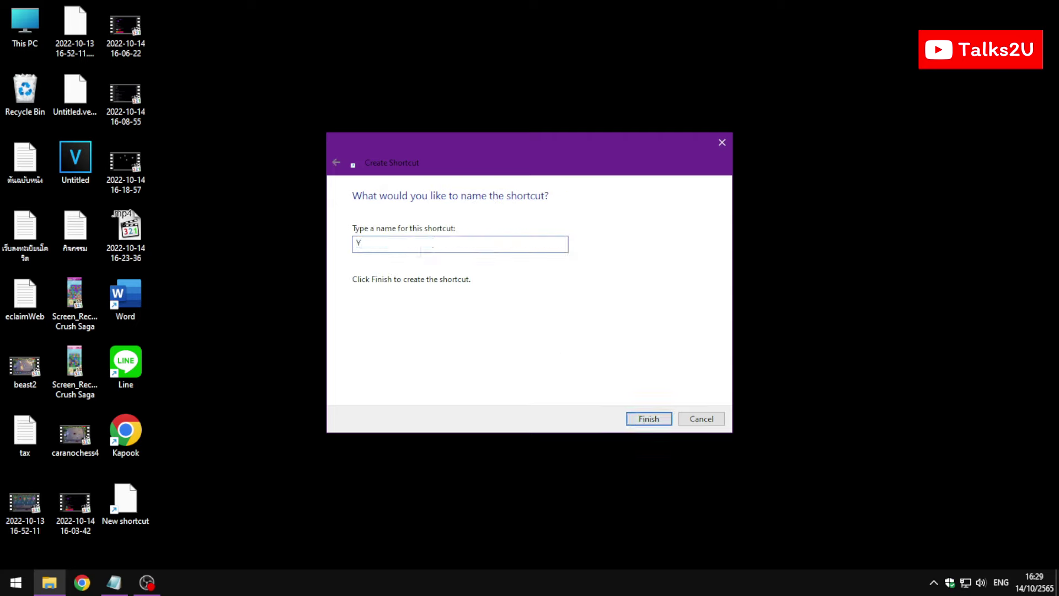
pyautogui.write('outube')
pyautogui.click(647, 417)
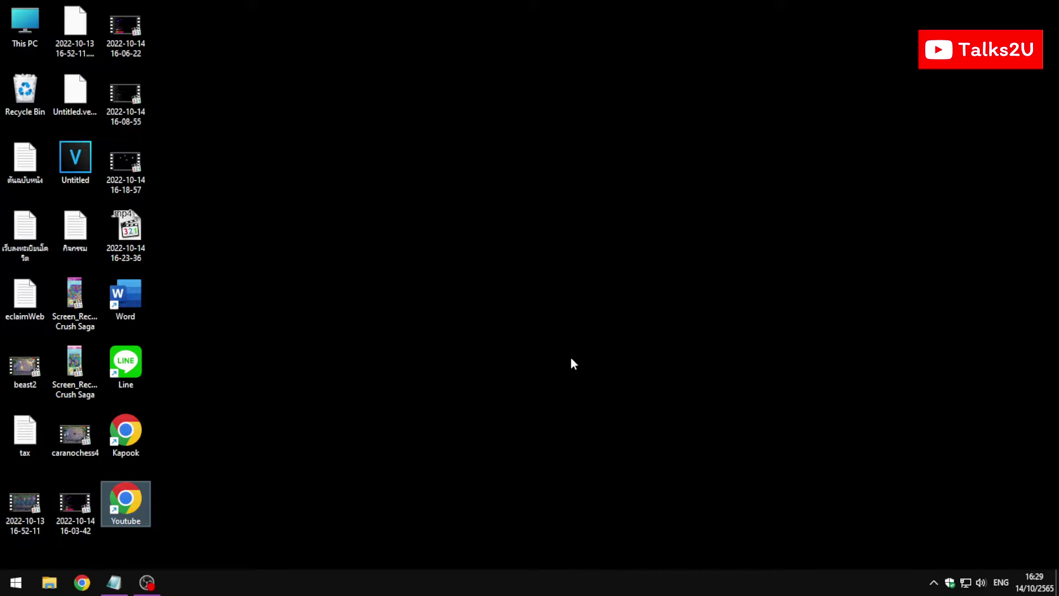
pyautogui.click(139, 495)
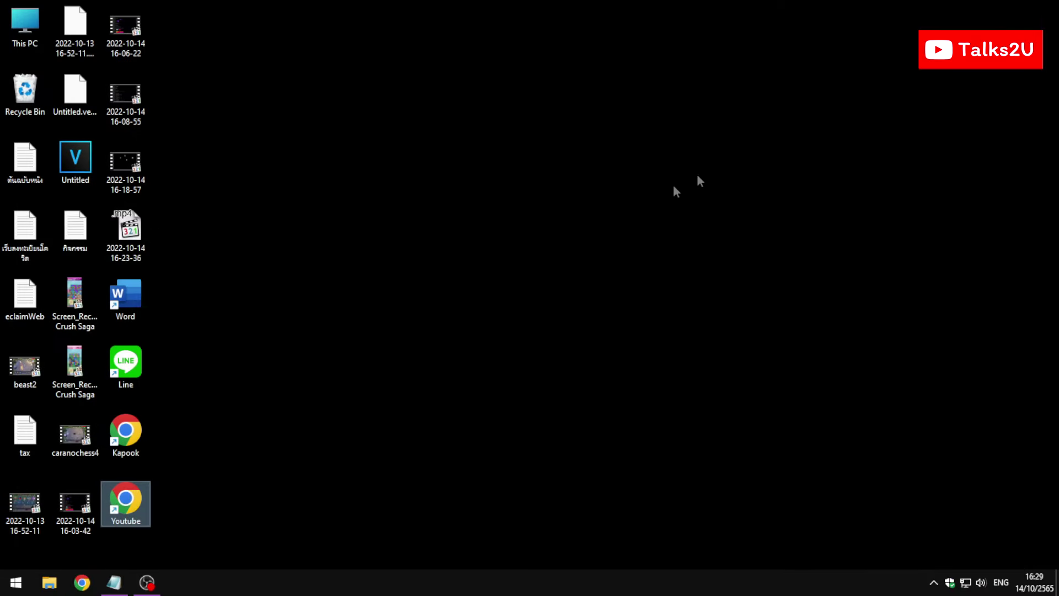
pyautogui.click(653, 193)
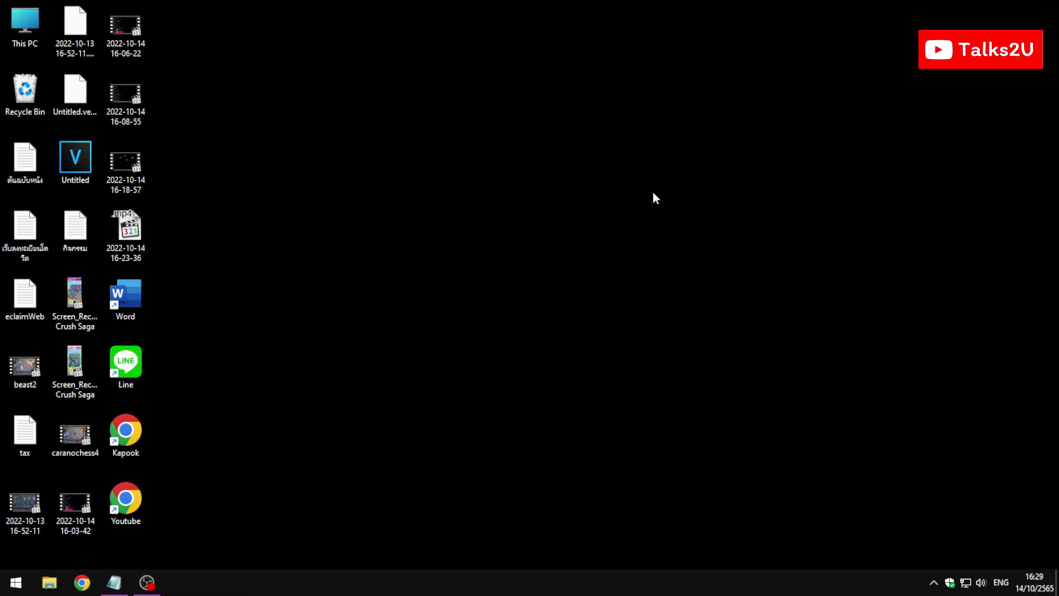